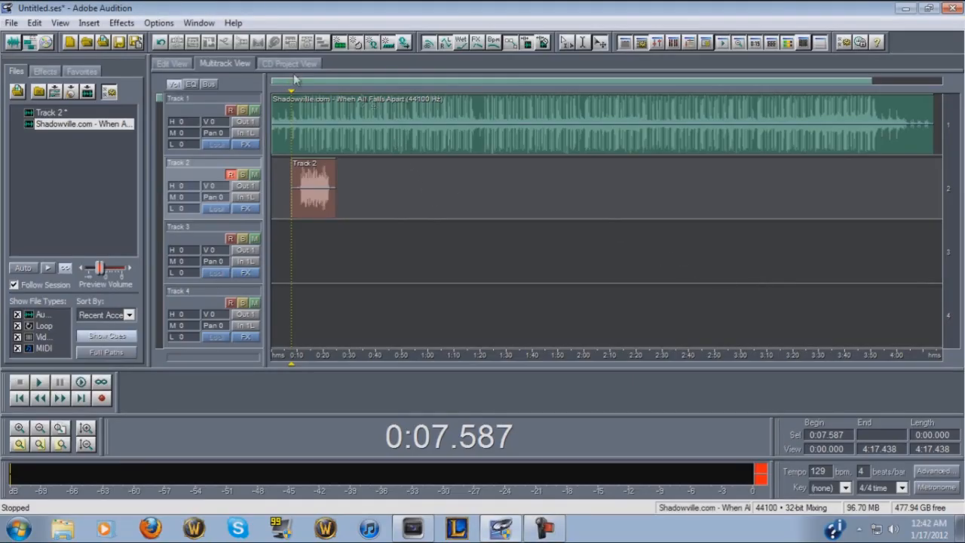
Check the Multitrack settings for 32-bit mixdowns, 32-bit mono track recording and 32-bit pre-mixing.
{"action": "left_click", "coordinate": [160, 23]}
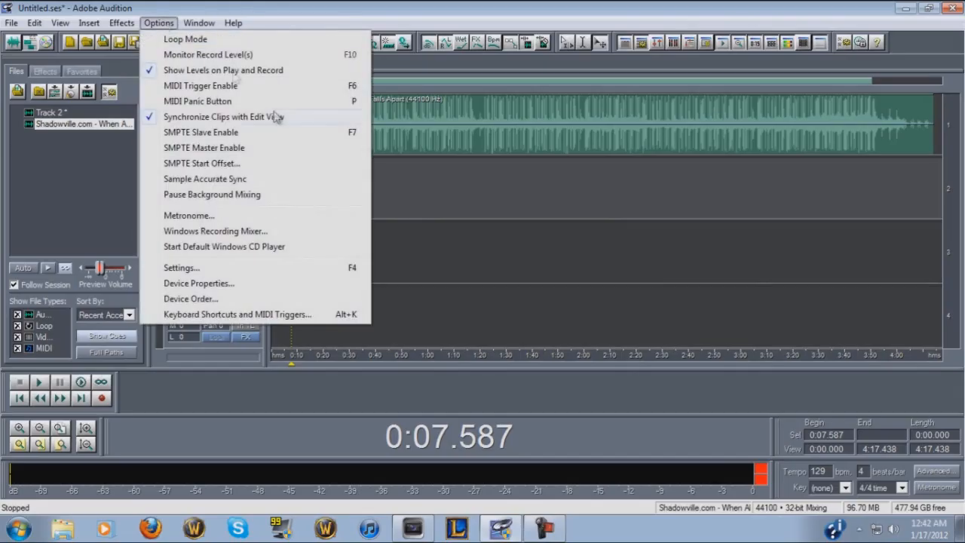
{"action": "left_click", "coordinate": [182, 268]}
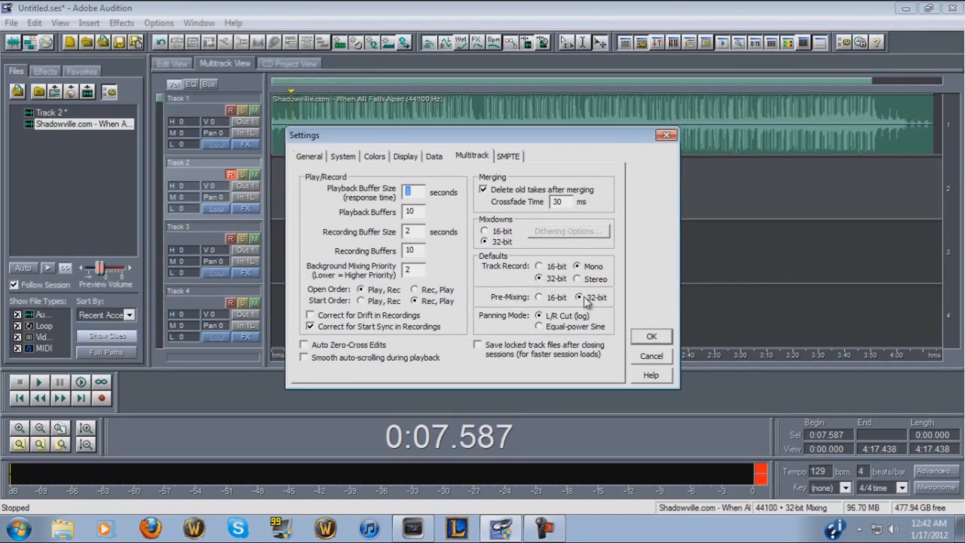
{"action": "left_click", "coordinate": [651, 336]}
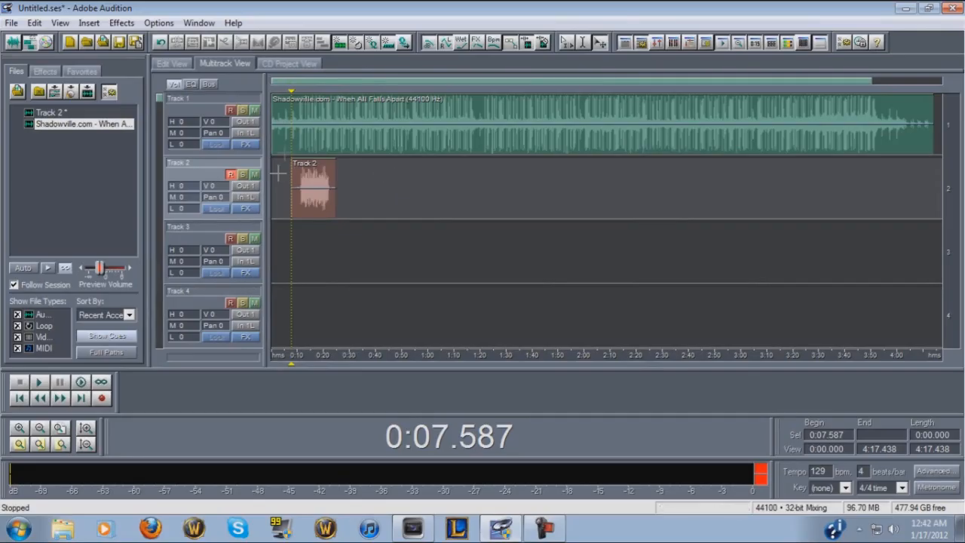
Apply Track 1's microphone input settings, left channel at 32 bits, to all tracks.
{"action": "left_click", "coordinate": [246, 136]}
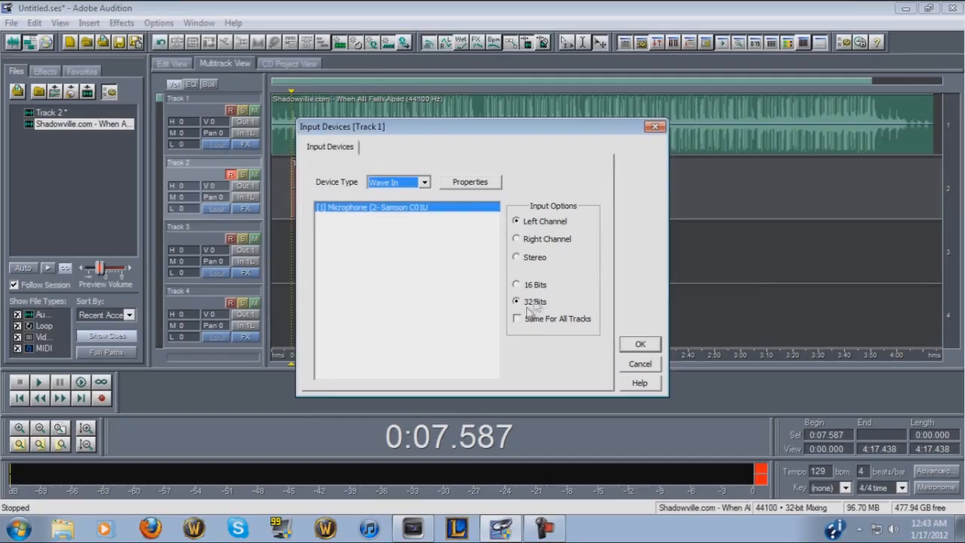
{"action": "left_click", "coordinate": [517, 318]}
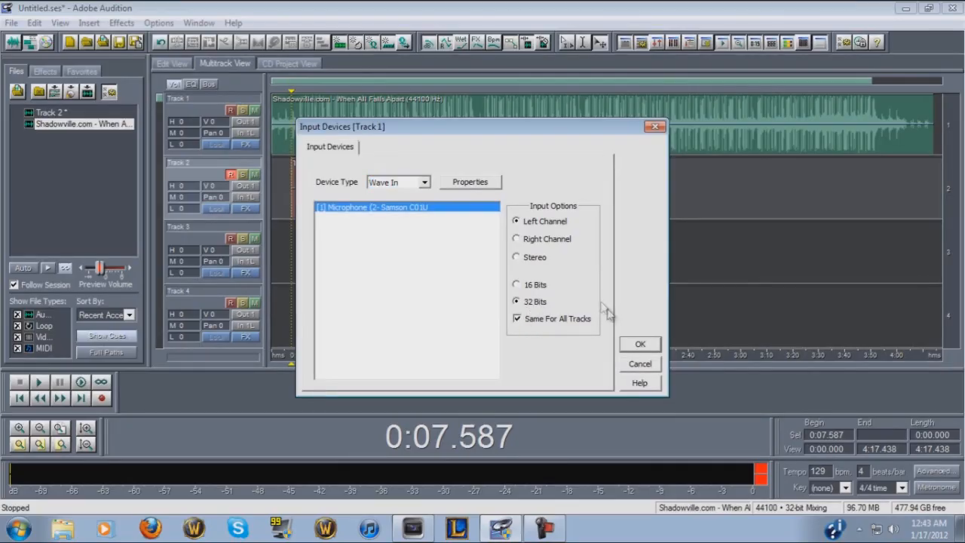
{"action": "left_click", "coordinate": [639, 344]}
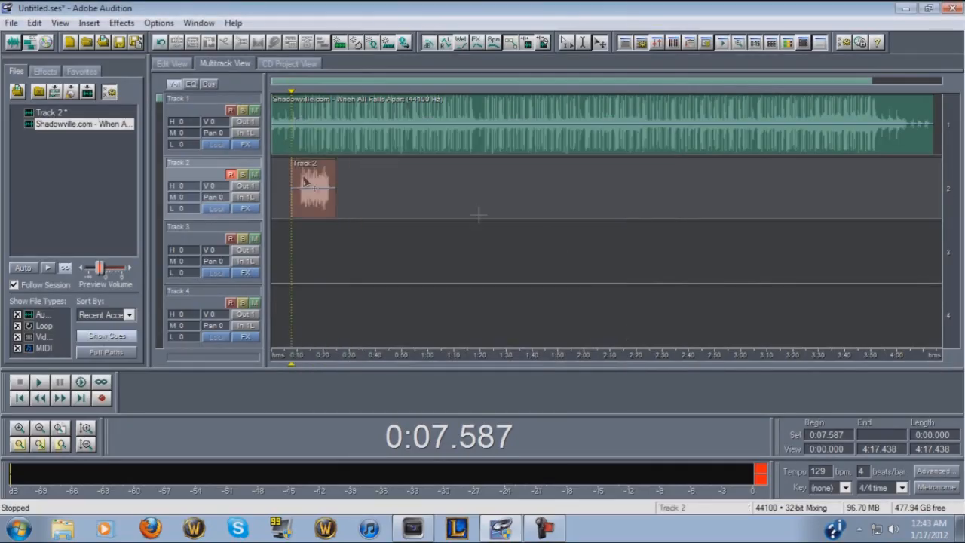
Move the backing music clip on Track 1 so it starts at 1:20.000.
{"action": "scroll", "coordinate": [344, 212], "scroll_direction": "down", "scroll_amount": 3}
{"action": "scroll", "coordinate": [344, 212], "scroll_direction": "up", "scroll_amount": 3}
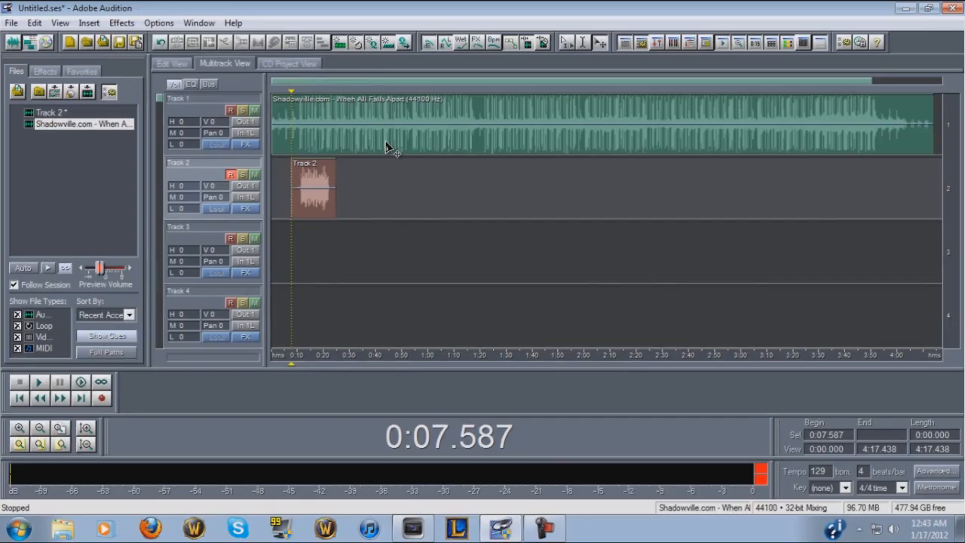
{"action": "left_click_drag", "start_coordinate": [362, 143], "coordinate": [577, 149]}
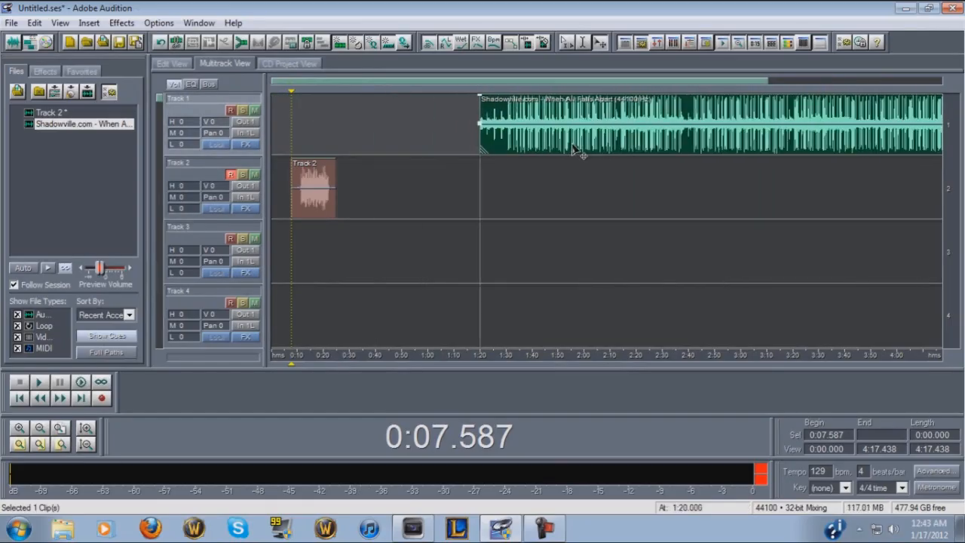
Record a short take of room noise on Track 2 starting at about 0:34.144, in the gap before the music.
{"action": "left_click", "coordinate": [351, 123]}
{"action": "left_click", "coordinate": [362, 124]}
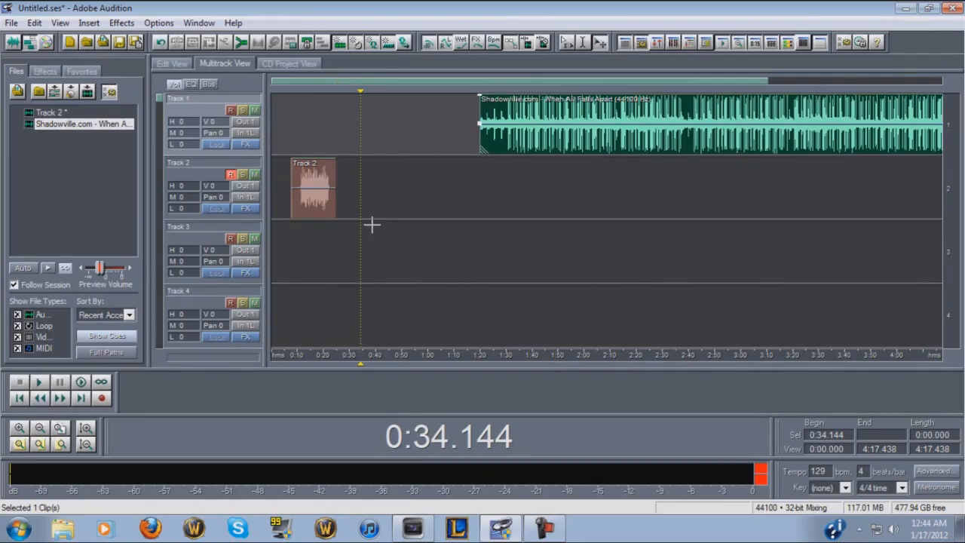
{"action": "left_click", "coordinate": [101, 400]}
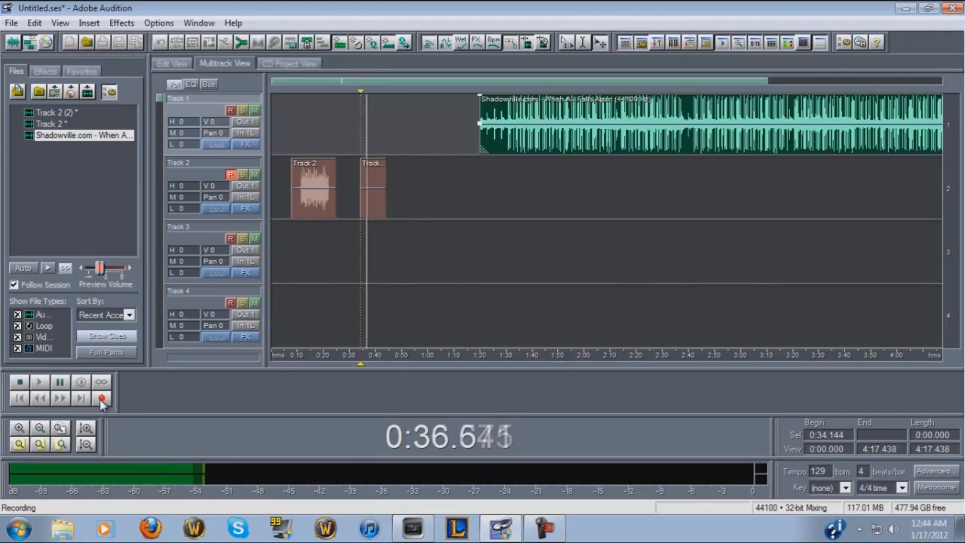
{"action": "key", "text": "space"}
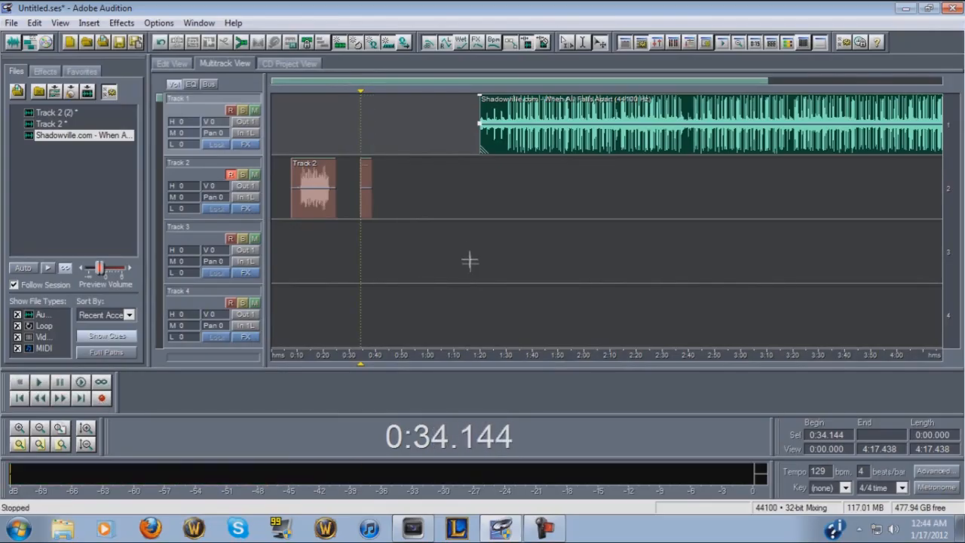
Open the new noise take in Edit View, select the quiet stretch from about 0:35.119 to 0:36.961 and play it.
{"action": "double_click", "coordinate": [366, 208]}
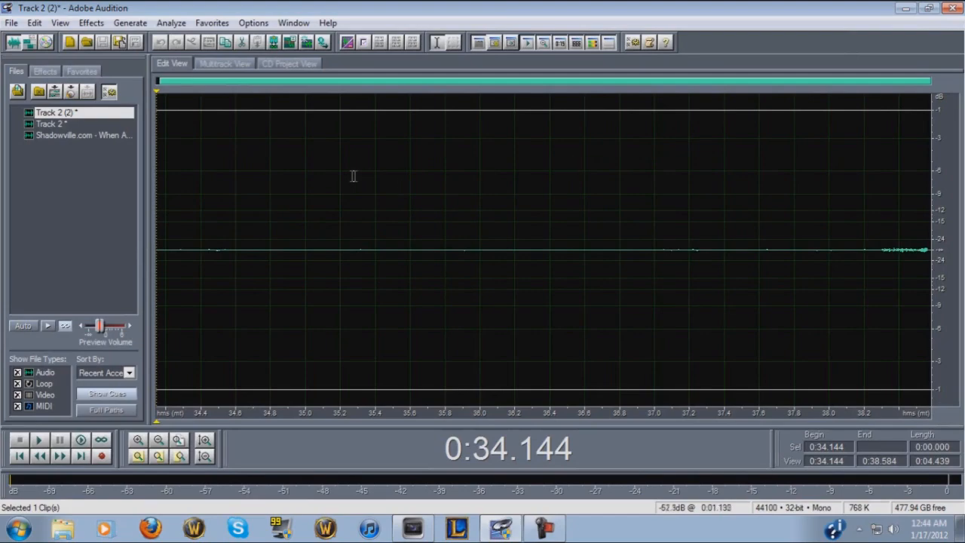
{"action": "left_click_drag", "start_coordinate": [327, 178], "coordinate": [649, 205]}
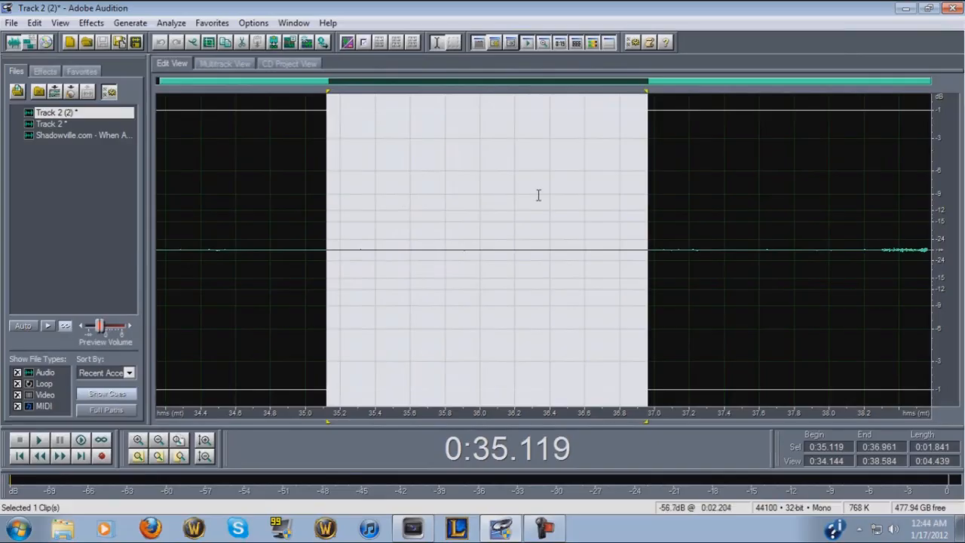
{"action": "left_click", "coordinate": [39, 440]}
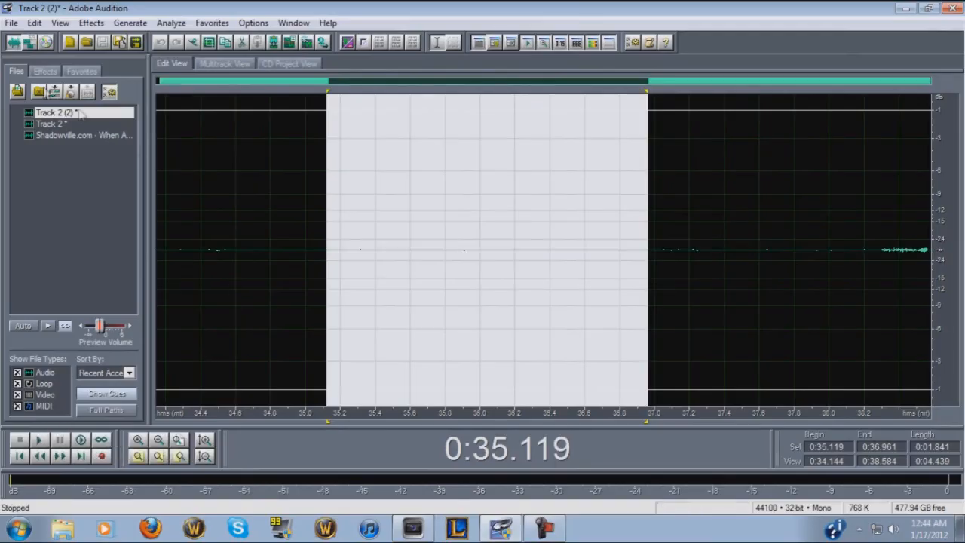
Open the Noise Reduction effect on the quiet selection and capture its noise profile.
{"action": "left_click", "coordinate": [43, 72]}
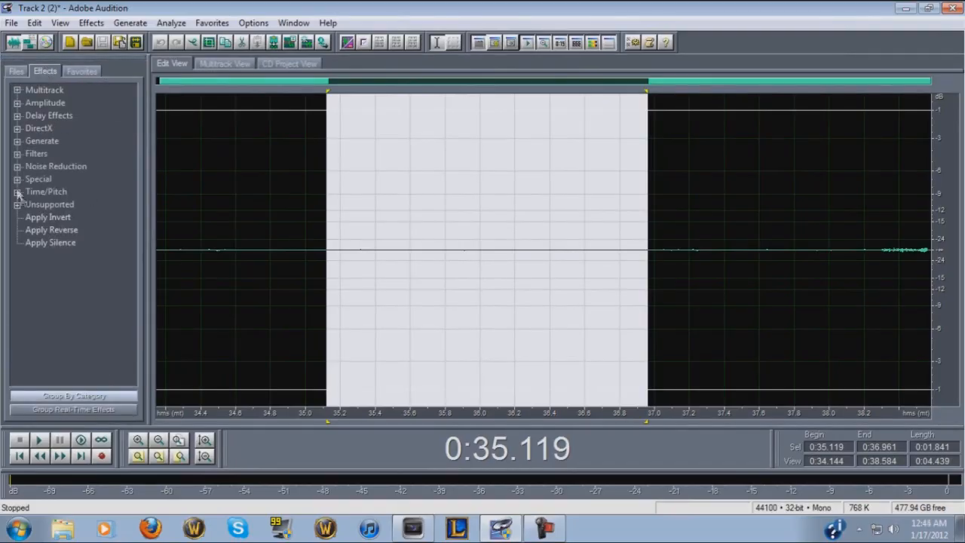
{"action": "left_click", "coordinate": [16, 166]}
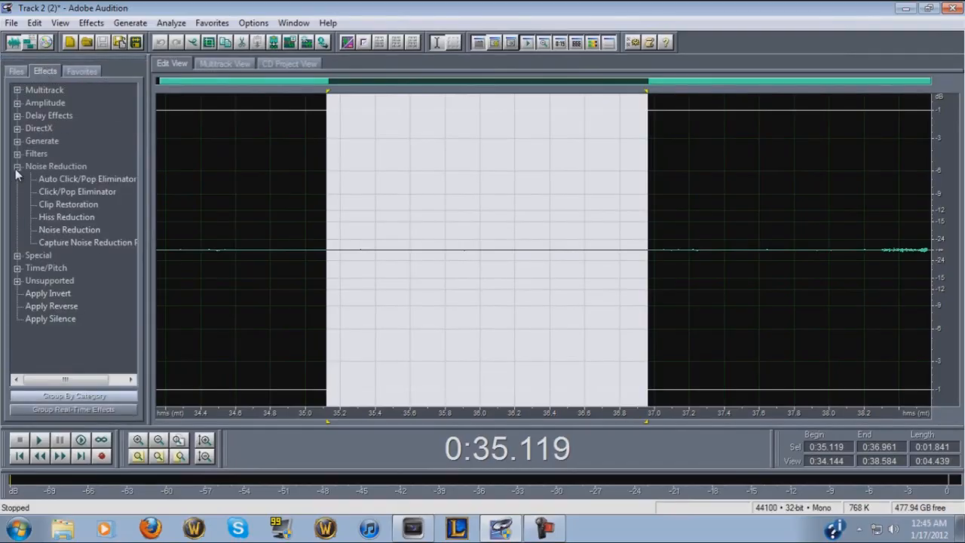
{"action": "double_click", "coordinate": [65, 230]}
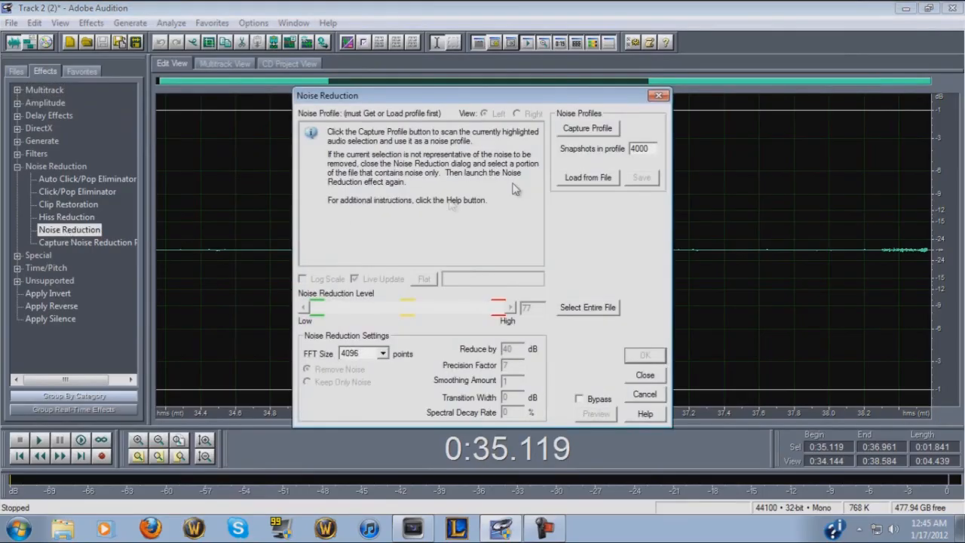
{"action": "left_click", "coordinate": [575, 132]}
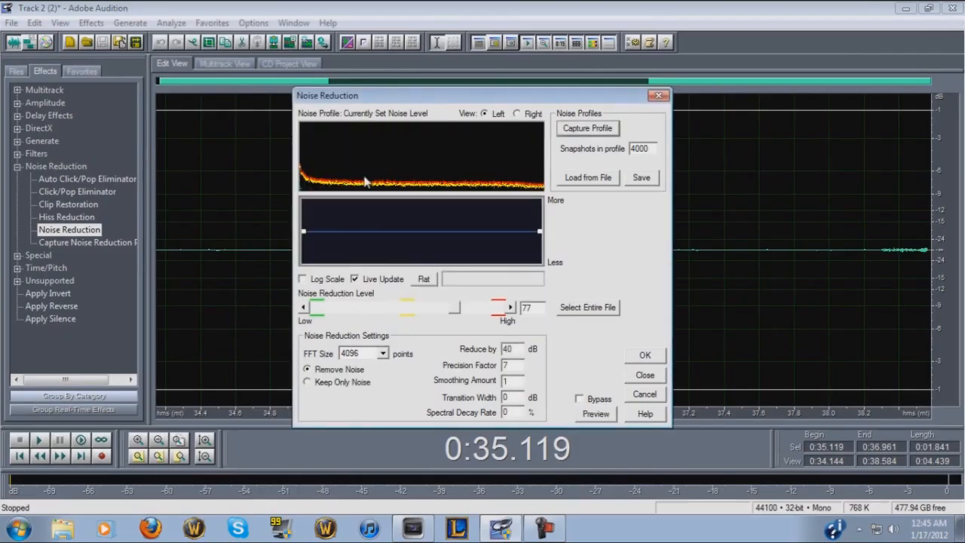
{"action": "left_click_drag", "start_coordinate": [406, 104], "coordinate": [393, 233]}
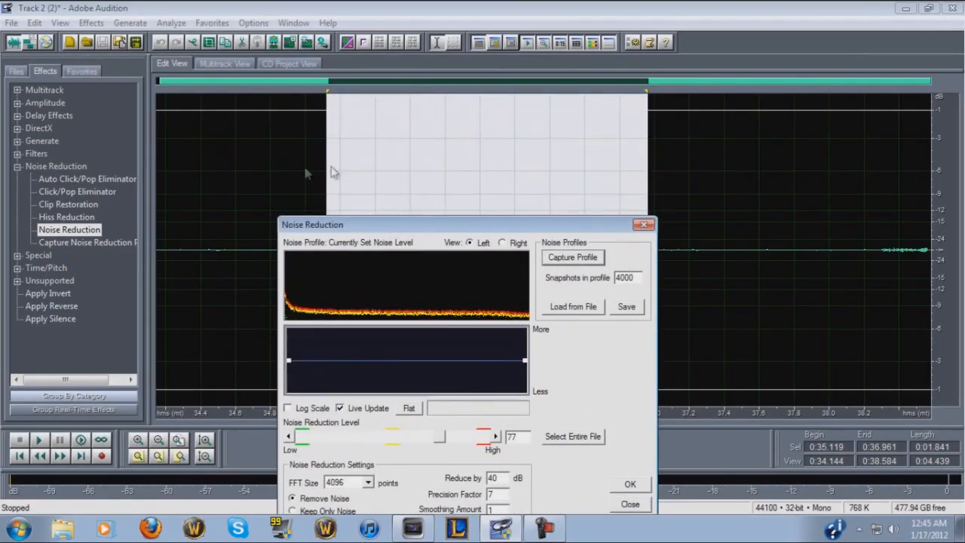
{"action": "left_click_drag", "start_coordinate": [440, 221], "coordinate": [441, 112]}
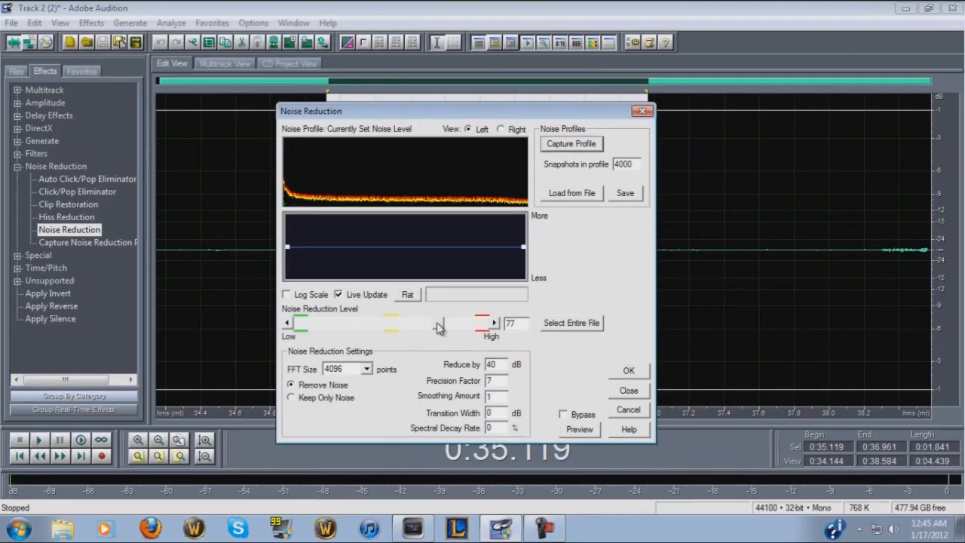
Set the Noise Reduction Level to 84 and apply the effect to the selection.
{"action": "mouse_move", "coordinate": [439, 326]}
{"action": "left_mouse_down"}
{"action": "mouse_move", "coordinate": [422, 324]}
{"action": "mouse_move", "coordinate": [438, 325]}
{"action": "left_mouse_up"}
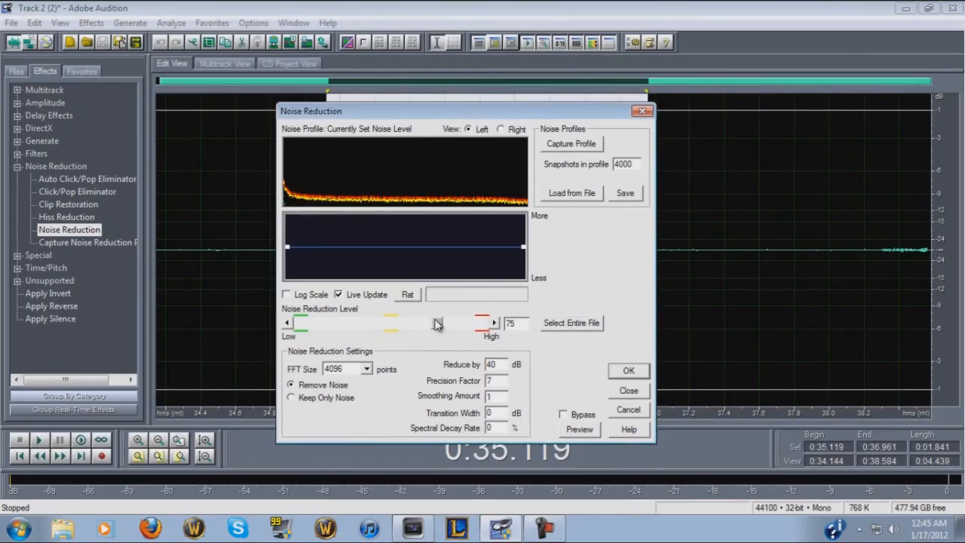
{"action": "left_click_drag", "start_coordinate": [440, 325], "coordinate": [490, 328]}
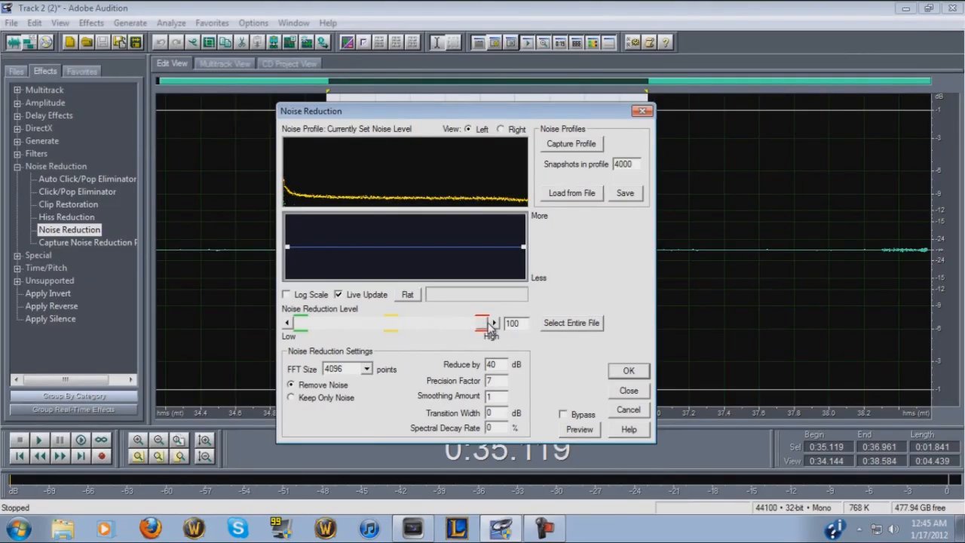
{"action": "left_click_drag", "start_coordinate": [491, 326], "coordinate": [447, 326]}
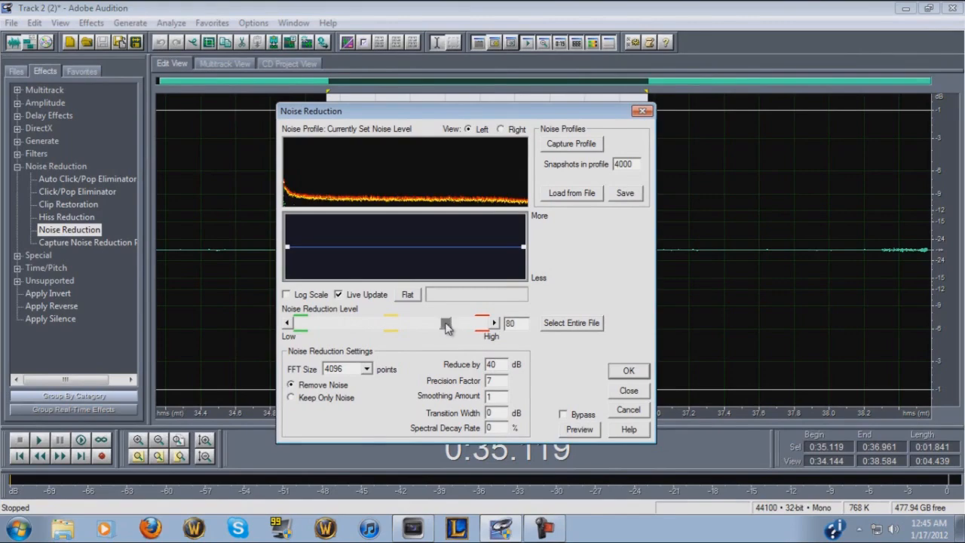
{"action": "left_click_drag", "start_coordinate": [447, 327], "coordinate": [454, 328]}
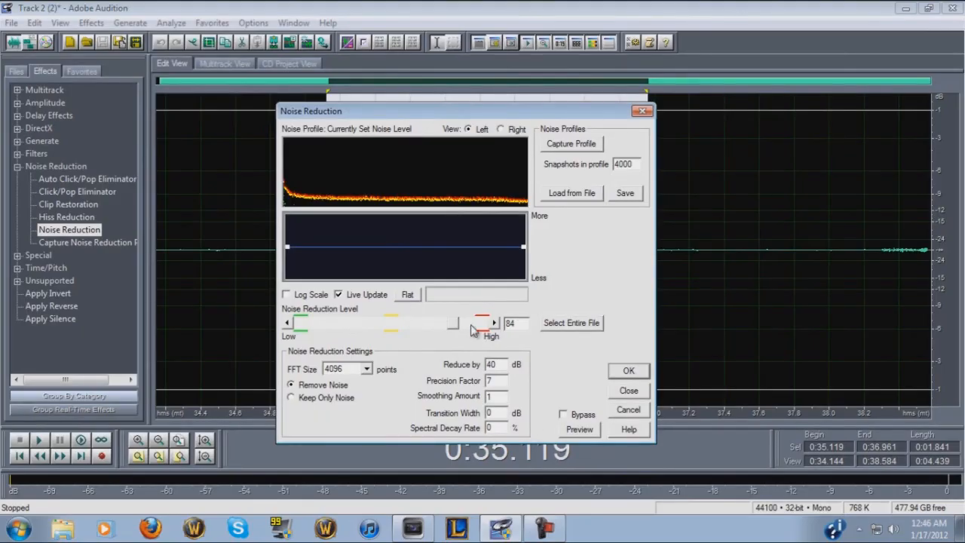
{"action": "left_click", "coordinate": [629, 371]}
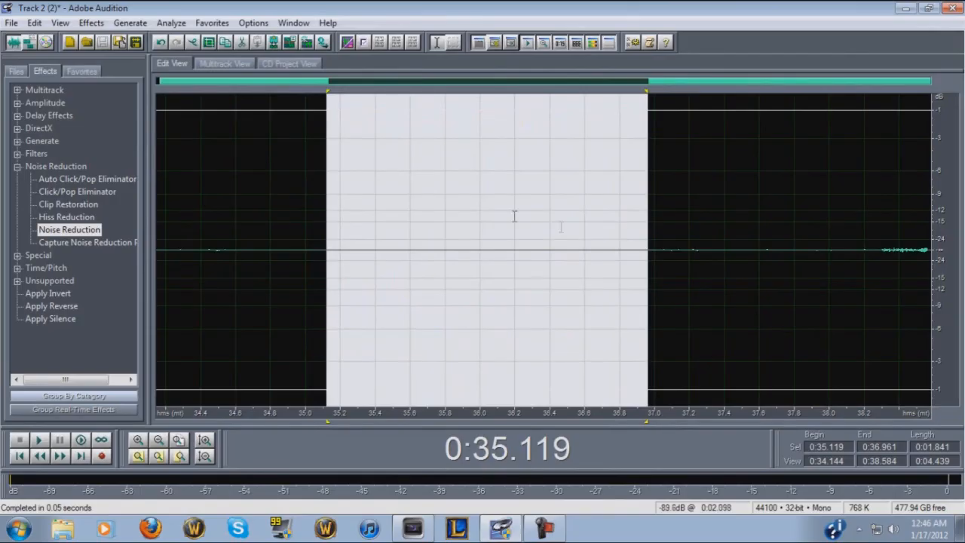
Delete the short noise clip from Track 2 in Multitrack View and move the music clip back to the session start.
{"action": "left_click", "coordinate": [479, 210]}
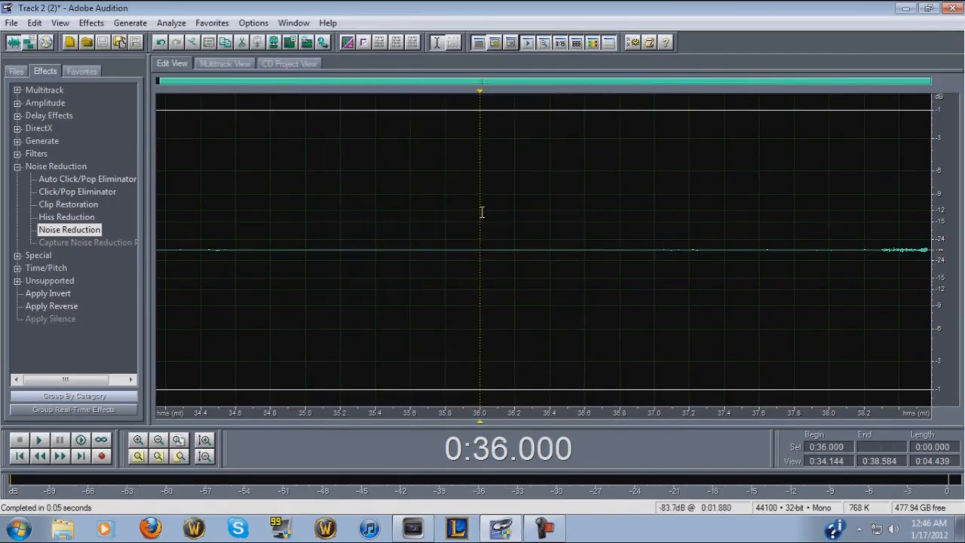
{"action": "left_click", "coordinate": [223, 64]}
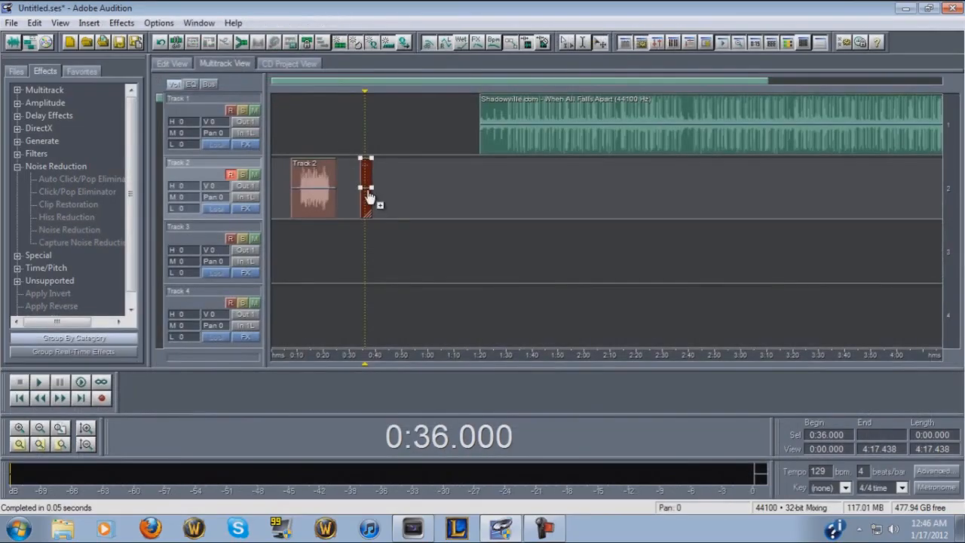
{"action": "key", "text": "Delete"}
{"action": "left_click_drag", "start_coordinate": [530, 150], "coordinate": [288, 146]}
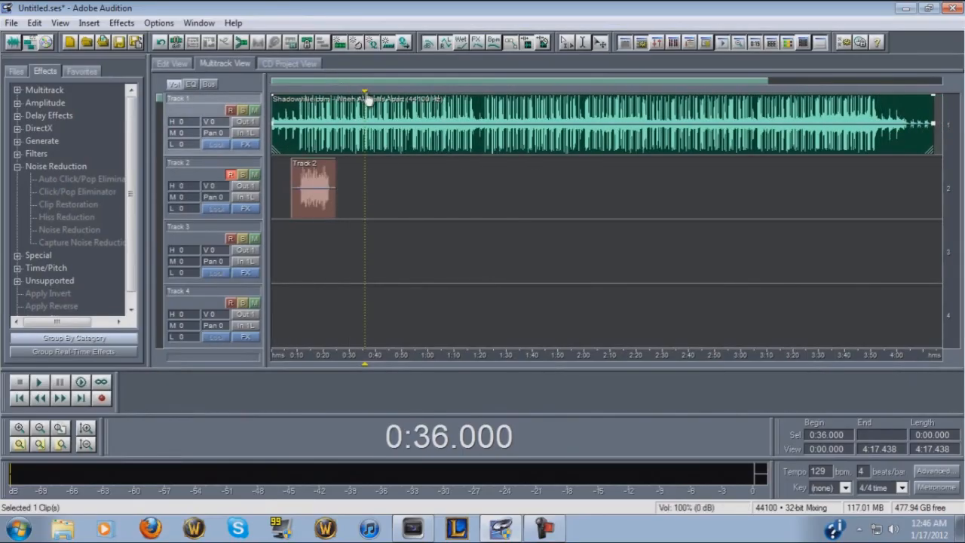
Play the mix from 0:07.587, where the vocal clip on Track 2 begins.
{"action": "left_click_drag", "start_coordinate": [367, 100], "coordinate": [291, 106]}
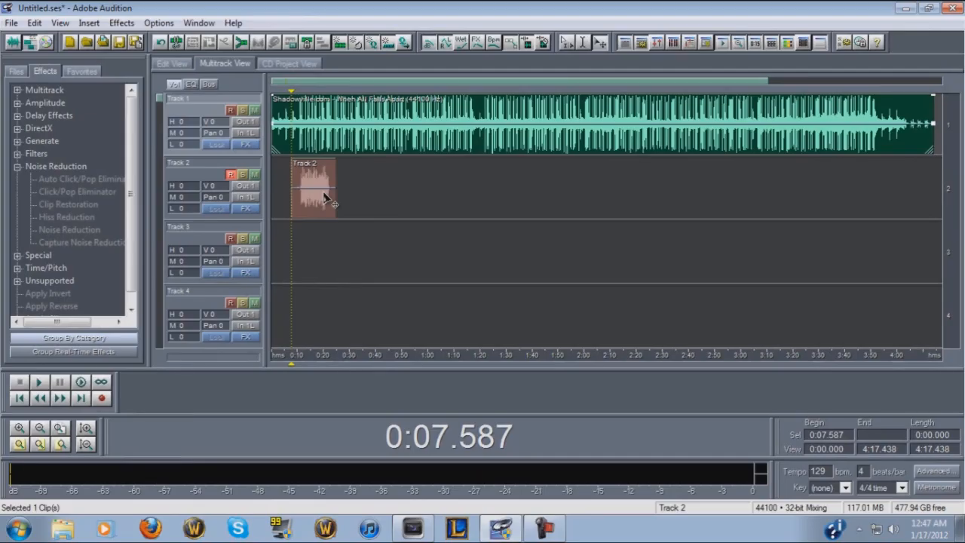
{"action": "left_click", "coordinate": [39, 382]}
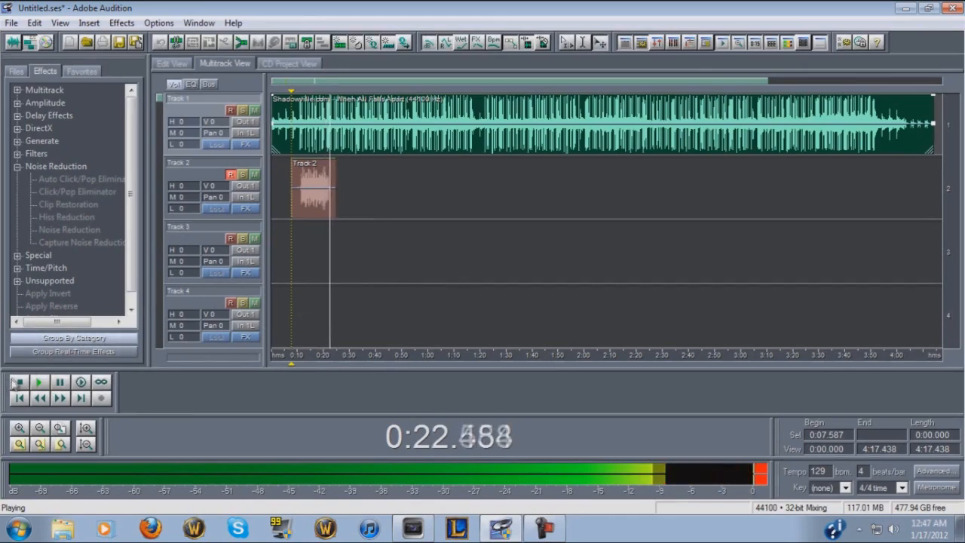
{"action": "key", "text": "space"}
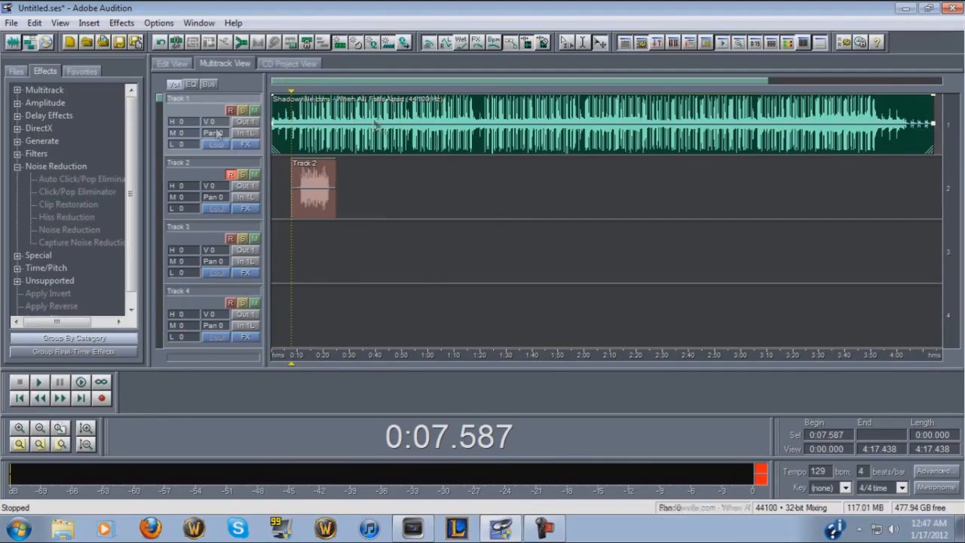
Inspect the Track 2 vocal clip's waveform in Edit View and return to Multitrack View.
{"action": "double_click", "coordinate": [310, 209]}
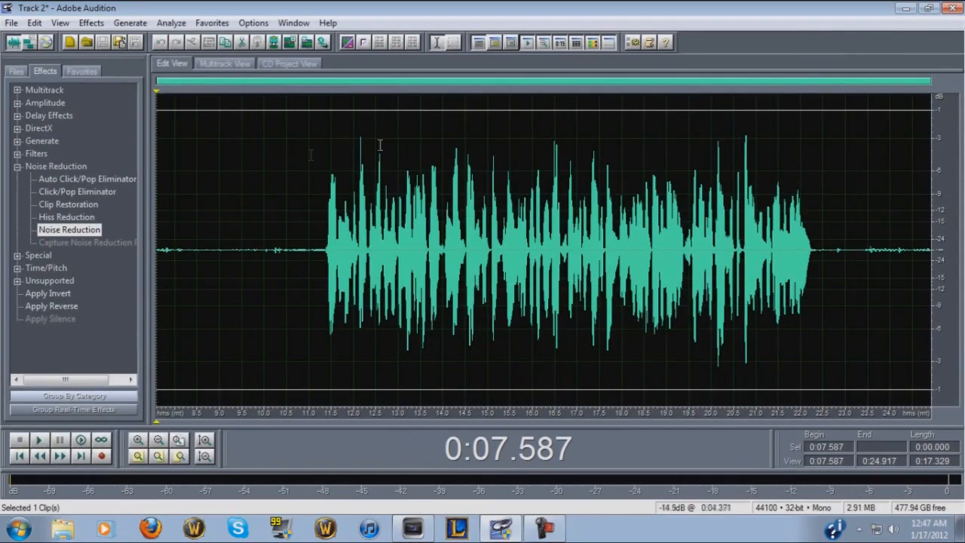
{"action": "left_click", "coordinate": [224, 64]}
{"action": "left_click", "coordinate": [182, 64]}
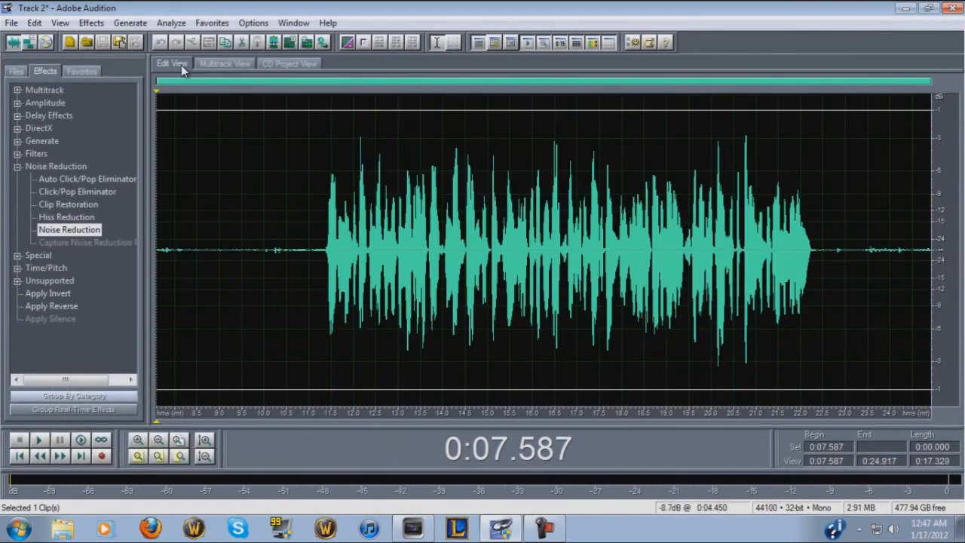
{"action": "left_click", "coordinate": [224, 64]}
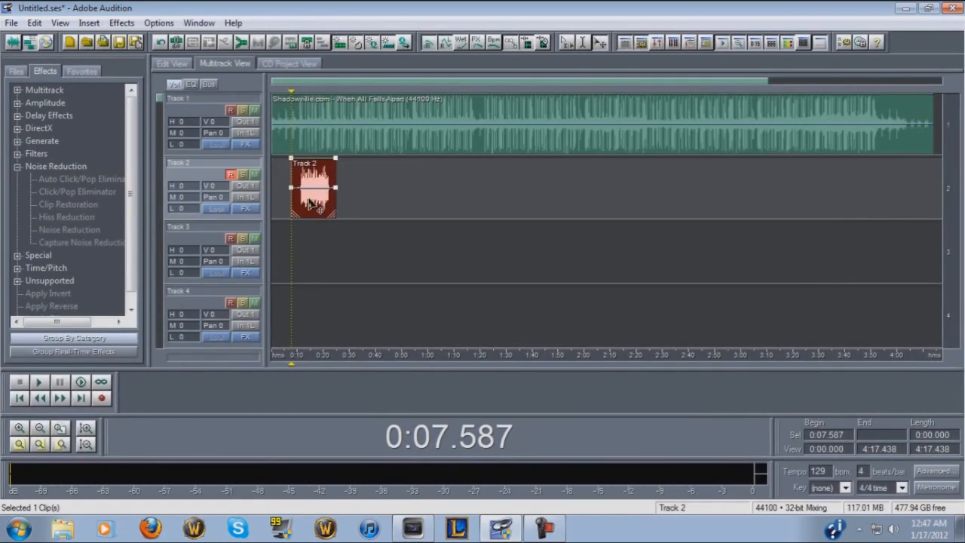
Select the backing music clip on Track 1 and show its waveform in Edit View.
{"action": "left_click", "coordinate": [340, 147]}
{"action": "left_click", "coordinate": [324, 203]}
{"action": "left_click", "coordinate": [349, 143]}
{"action": "left_click", "coordinate": [175, 66]}
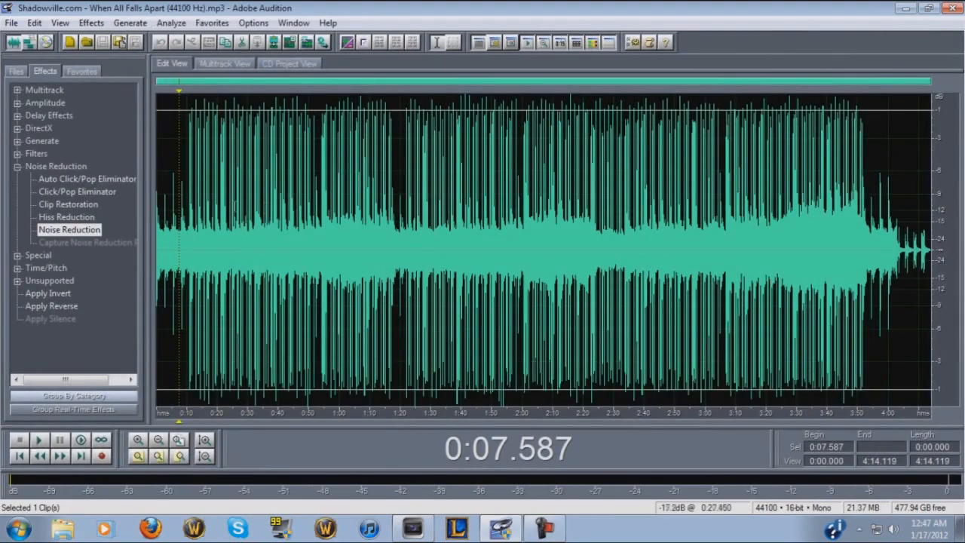
Return to Multitrack View and open the Track 2 vocal clip's waveform in Edit View.
{"action": "left_click", "coordinate": [226, 65]}
{"action": "left_click", "coordinate": [315, 200]}
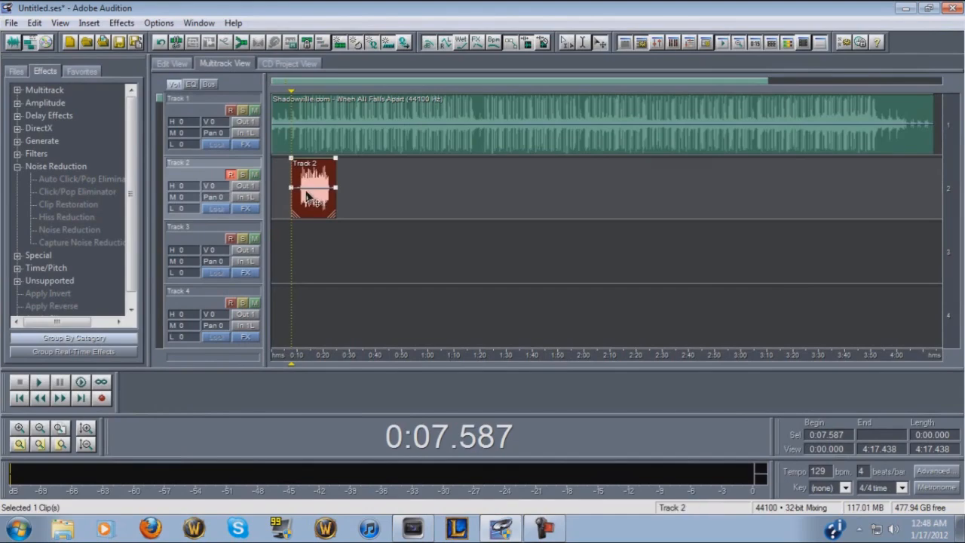
{"action": "double_click", "coordinate": [318, 196]}
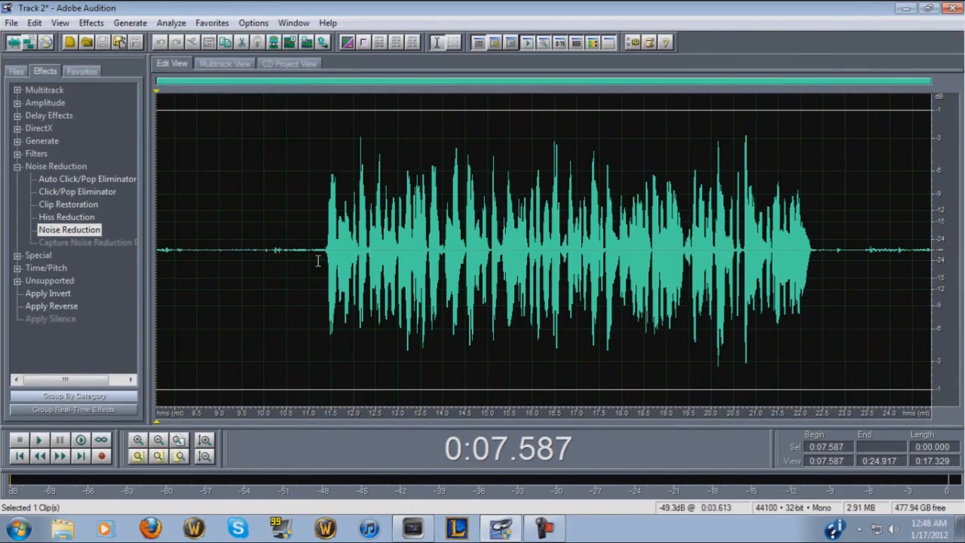
{"action": "left_click_drag", "start_coordinate": [106, 242], "coordinate": [108, 248]}
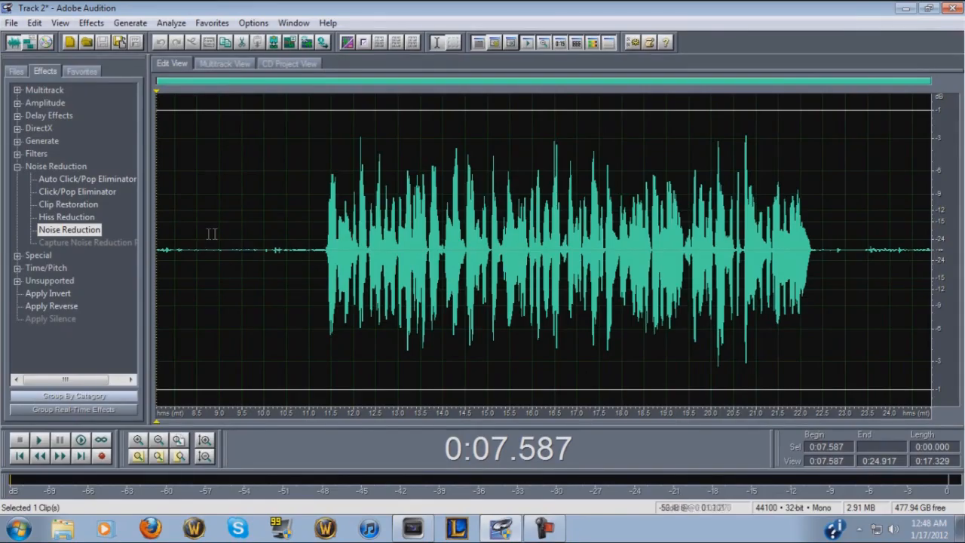
{"action": "left_click_drag", "start_coordinate": [323, 248], "coordinate": [151, 242]}
{"action": "left_click_drag", "start_coordinate": [814, 245], "coordinate": [958, 260]}
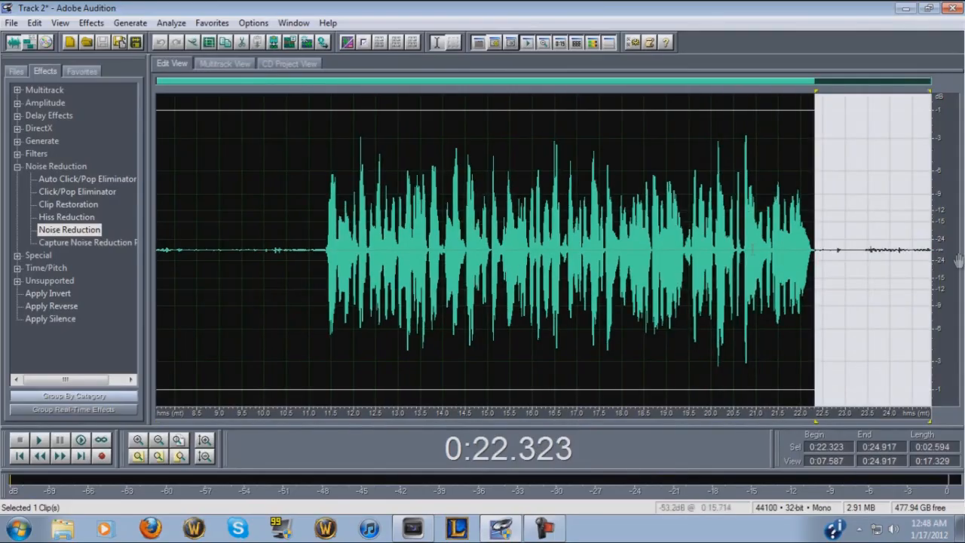
{"action": "left_click", "coordinate": [292, 226]}
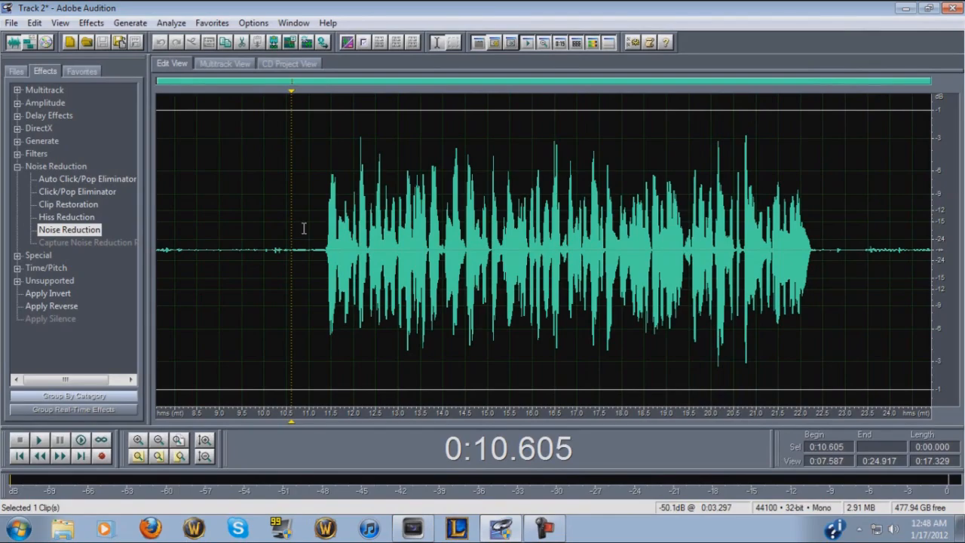
{"action": "left_click_drag", "start_coordinate": [194, 249], "coordinate": [299, 250]}
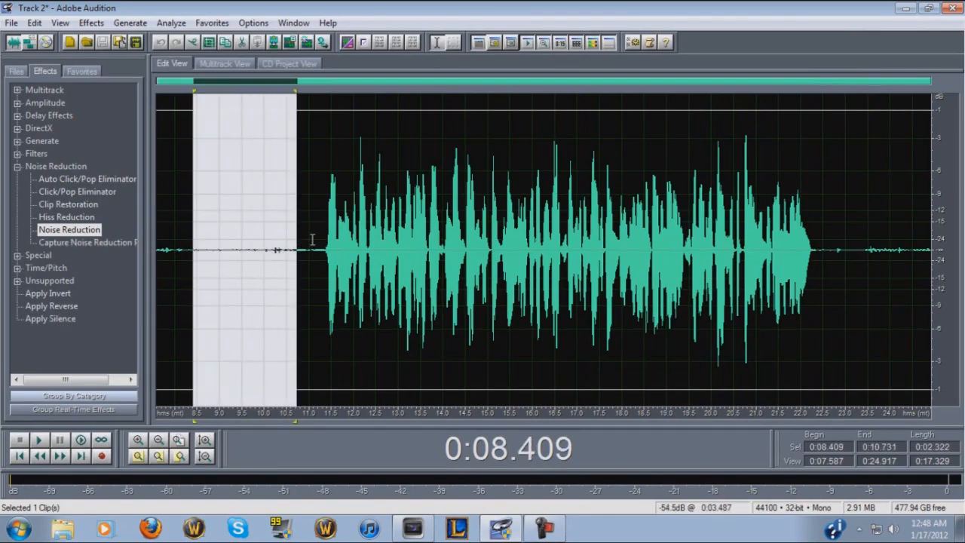
{"action": "left_click", "coordinate": [248, 249]}
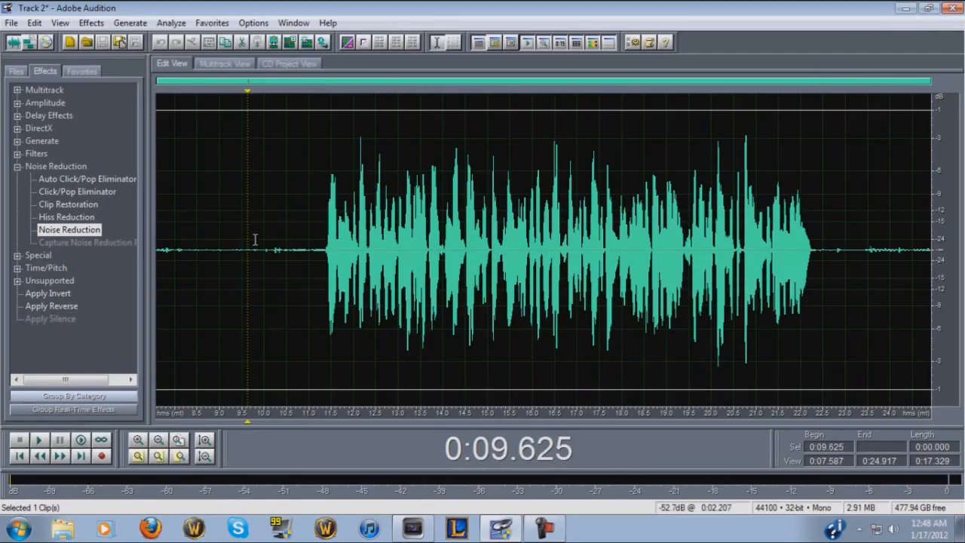
Silence the quiet lead-in before the vocals, from 0:07.568 to 0:11.264.
{"action": "left_click_drag", "start_coordinate": [325, 248], "coordinate": [155, 249]}
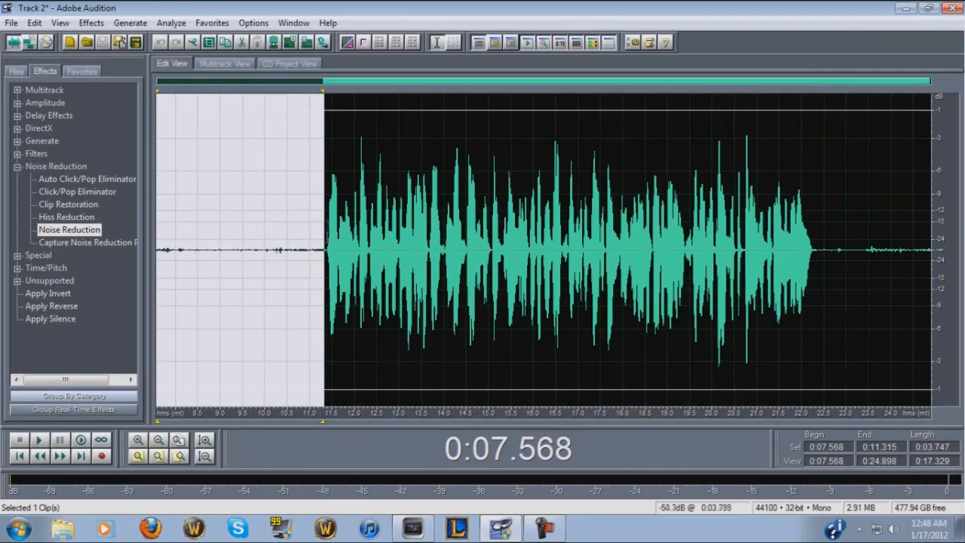
{"action": "left_click_drag", "start_coordinate": [322, 249], "coordinate": [156, 249]}
{"action": "right_click", "coordinate": [255, 201]}
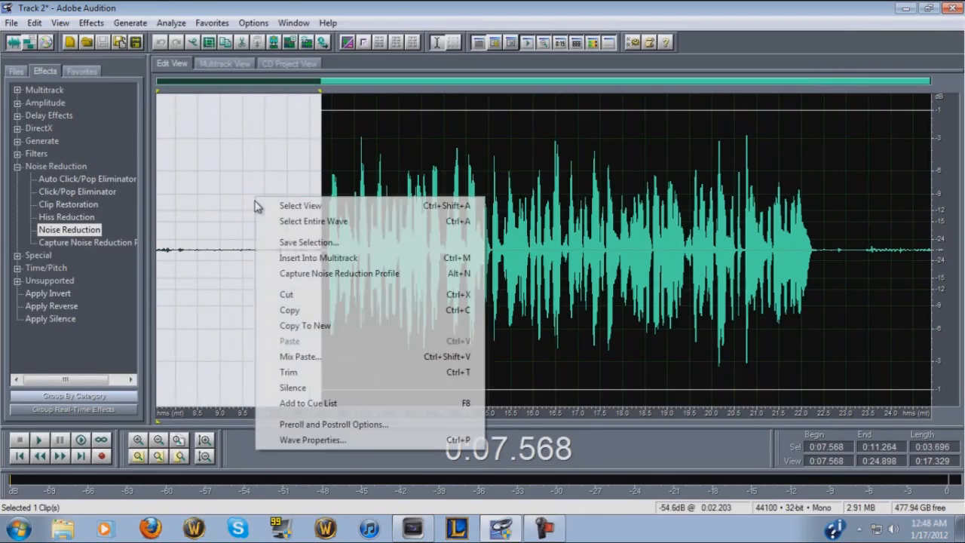
{"action": "left_click", "coordinate": [294, 388]}
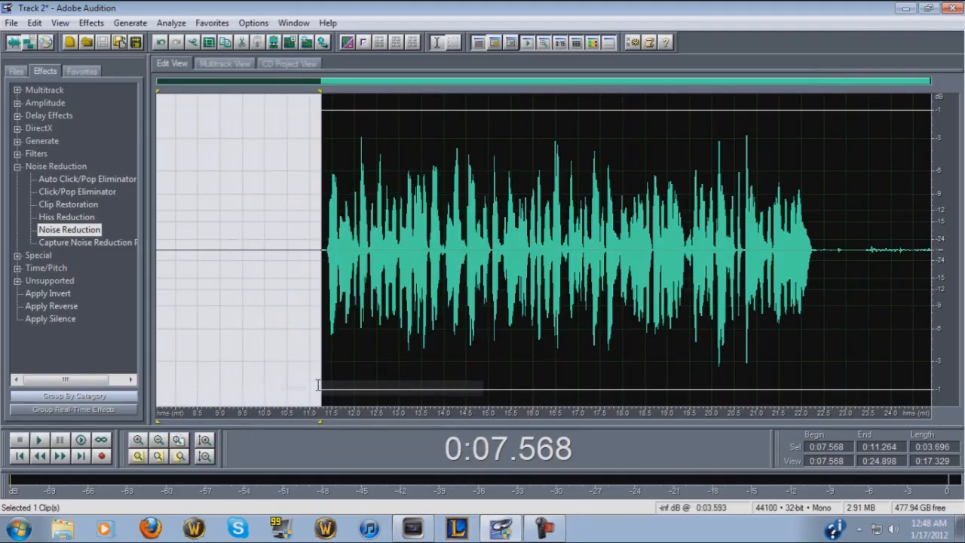
Silence the quiet tail after the vocals, from 0:22.323 to 0:24.917, and clear the selection.
{"action": "left_click", "coordinate": [817, 251]}
{"action": "left_click_drag", "start_coordinate": [817, 252], "coordinate": [932, 251]}
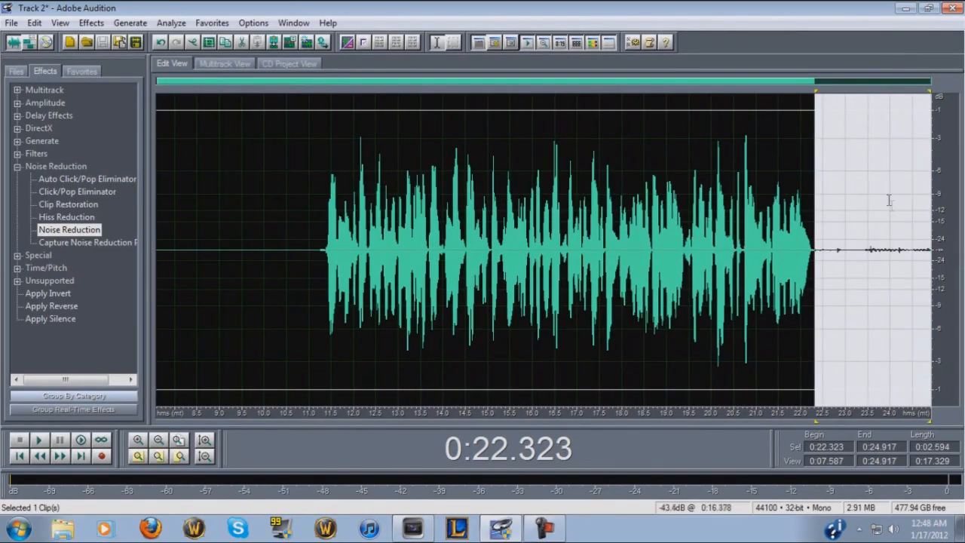
{"action": "right_click", "coordinate": [867, 193]}
{"action": "left_click", "coordinate": [803, 384]}
{"action": "left_click", "coordinate": [297, 214]}
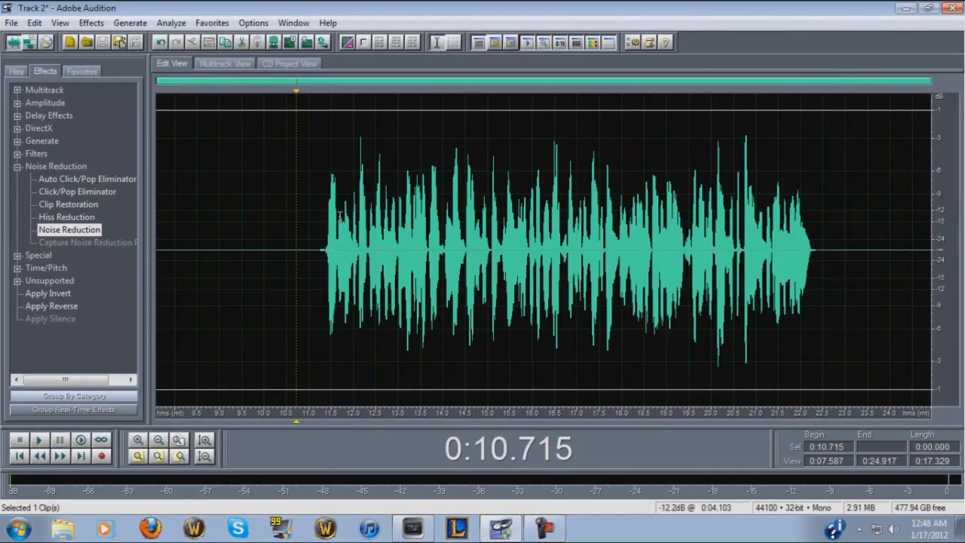
Apply Noise Reduction to the whole vocal clip using the captured noise profile and the current settings.
{"action": "left_click", "coordinate": [60, 231]}
{"action": "double_click", "coordinate": [60, 232]}
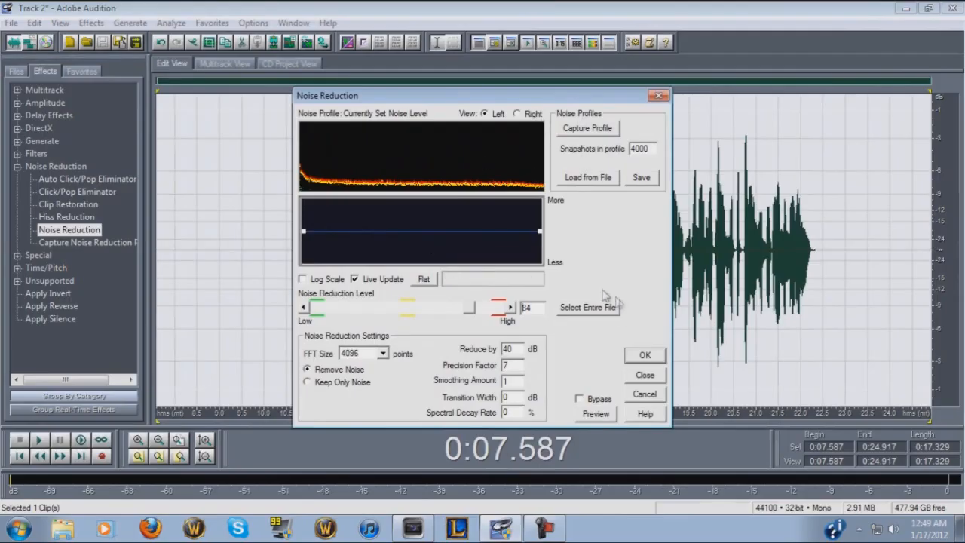
{"action": "left_click", "coordinate": [641, 356]}
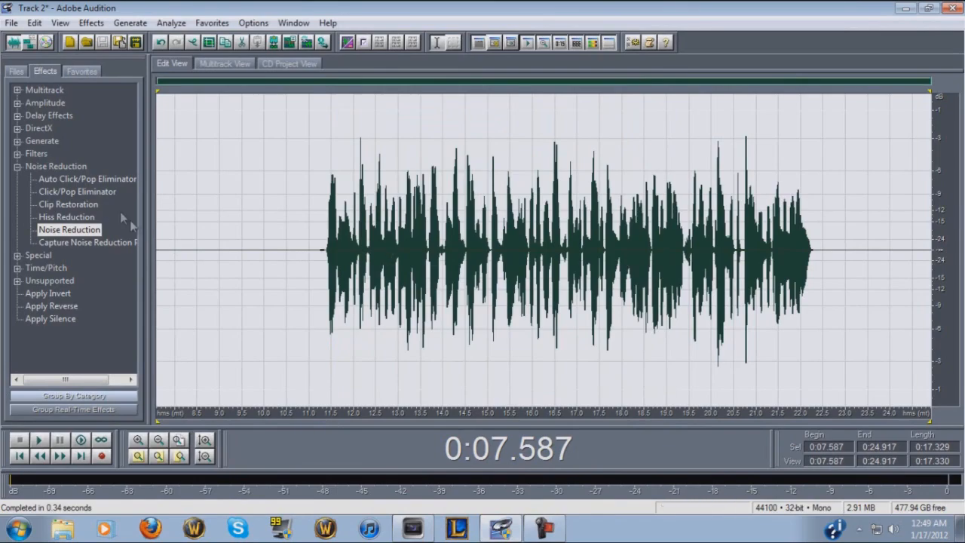
Apply the Click/Pop Eliminator to the vocals with the Hiss + Lots of Clicks preset and automatically found levels.
{"action": "double_click", "coordinate": [87, 190]}
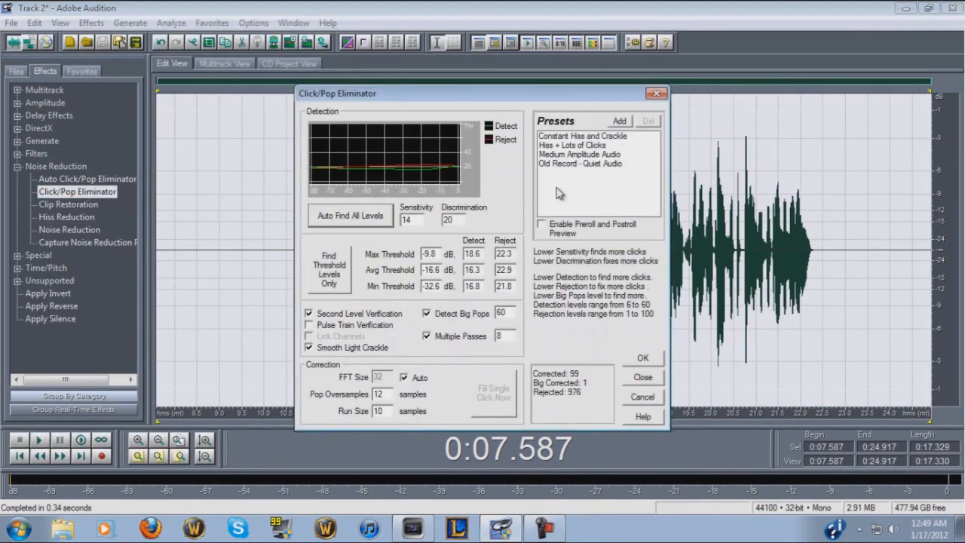
{"action": "left_click", "coordinate": [565, 145]}
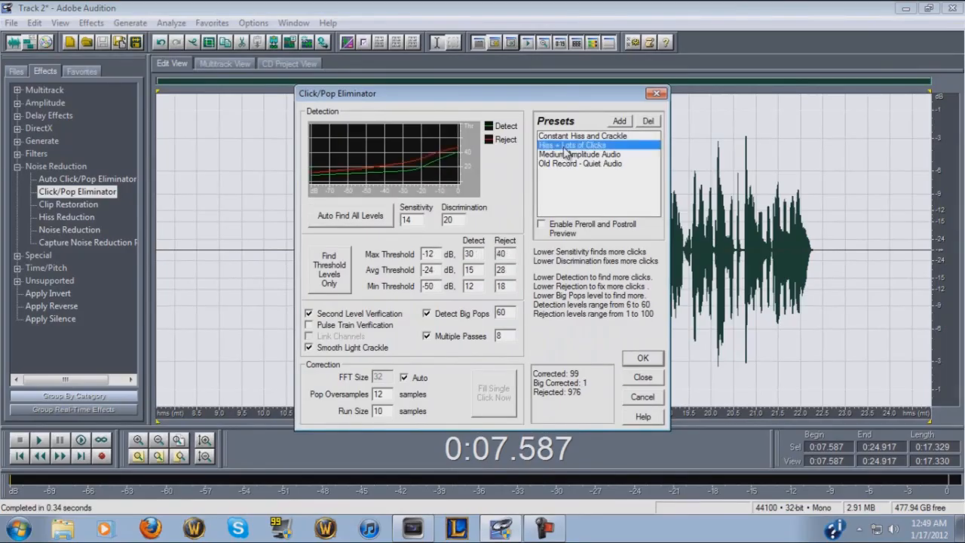
{"action": "left_click", "coordinate": [355, 218]}
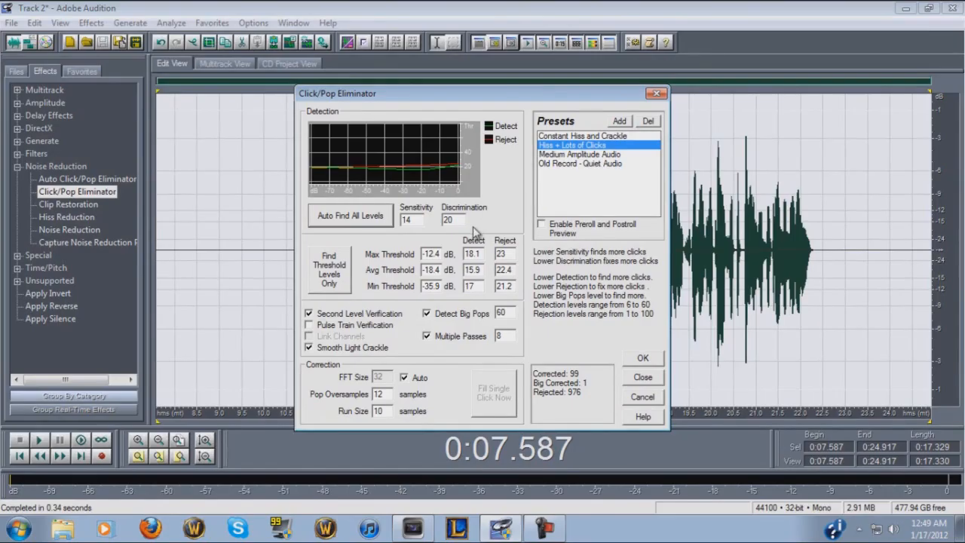
{"action": "left_click", "coordinate": [643, 360]}
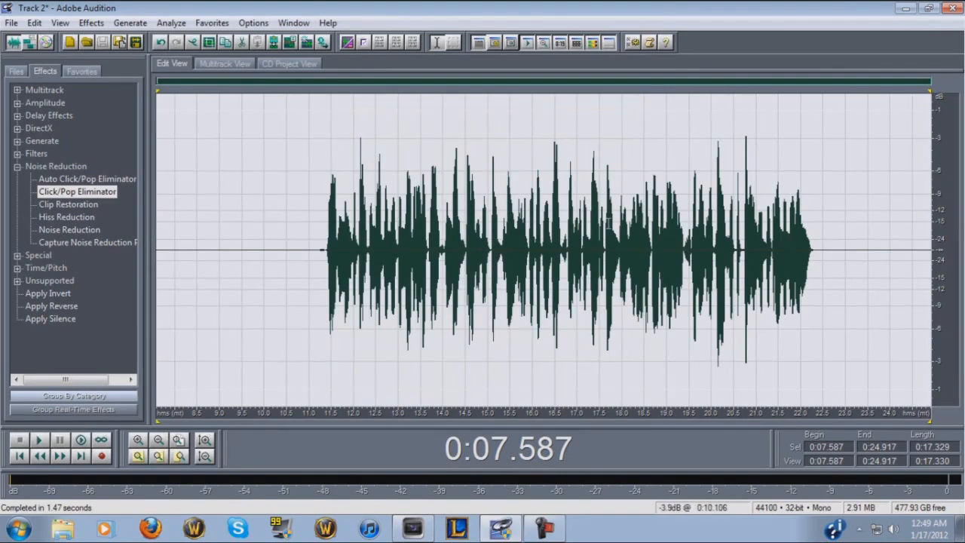
Open the Graphic Equalizer filter for the vocals, load the Premaster EQ preset and show it in 10 bands.
{"action": "left_click", "coordinate": [17, 153]}
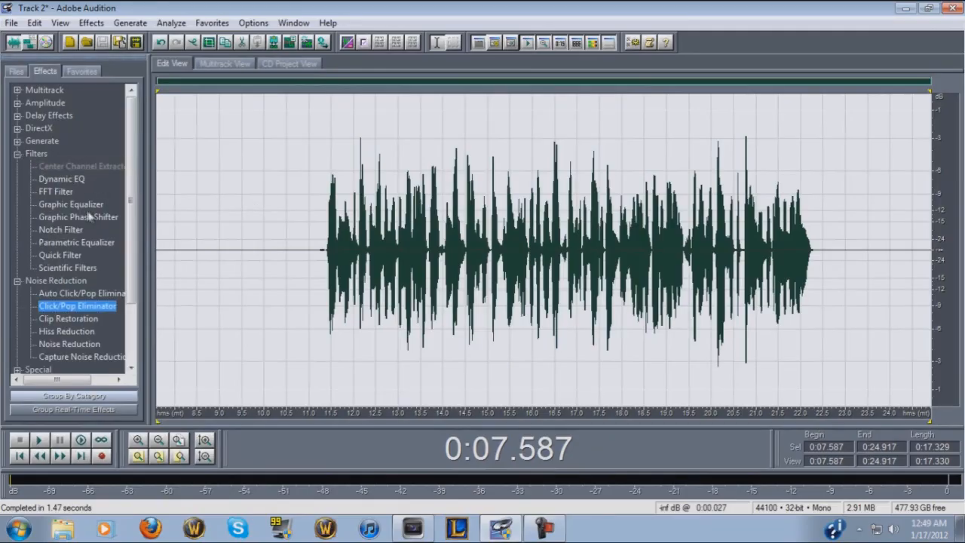
{"action": "double_click", "coordinate": [88, 204]}
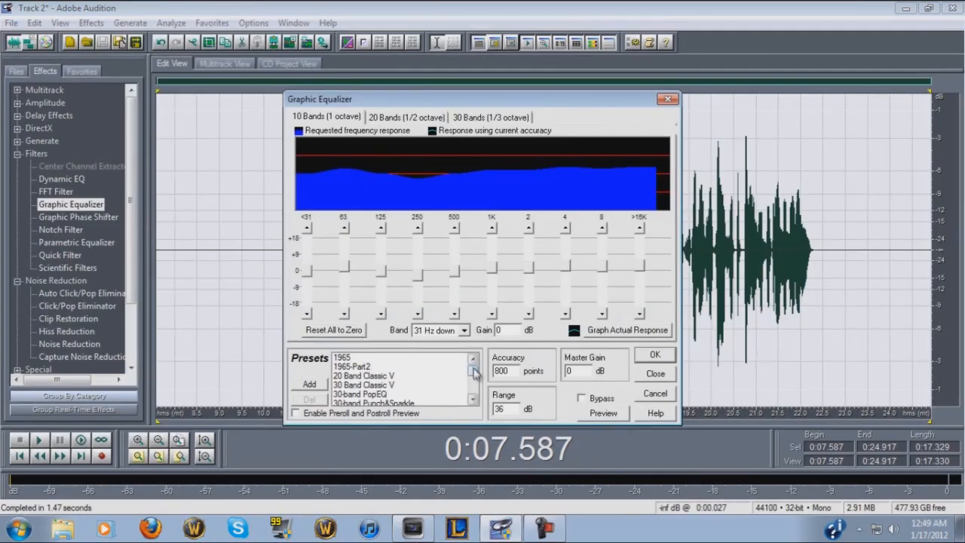
{"action": "left_click_drag", "start_coordinate": [474, 371], "coordinate": [473, 385]}
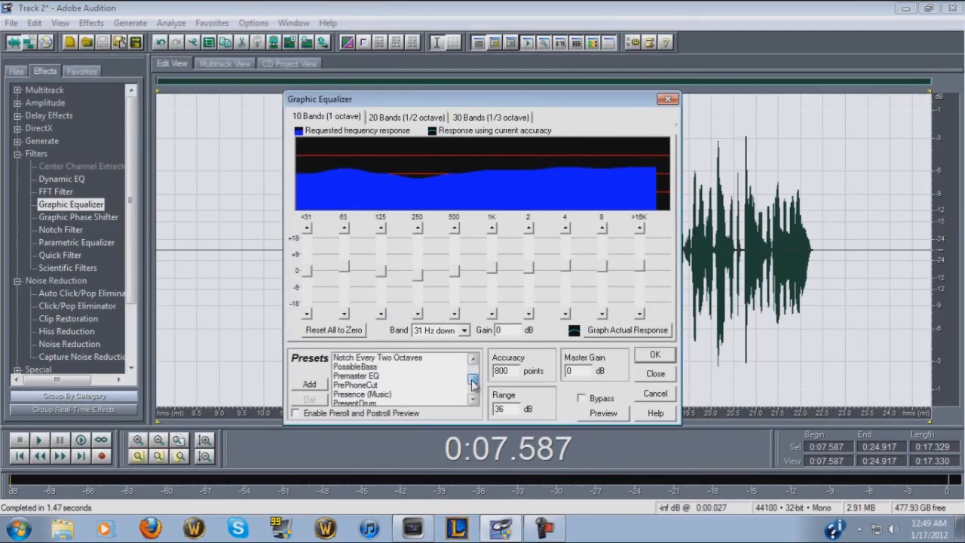
{"action": "left_click", "coordinate": [369, 377]}
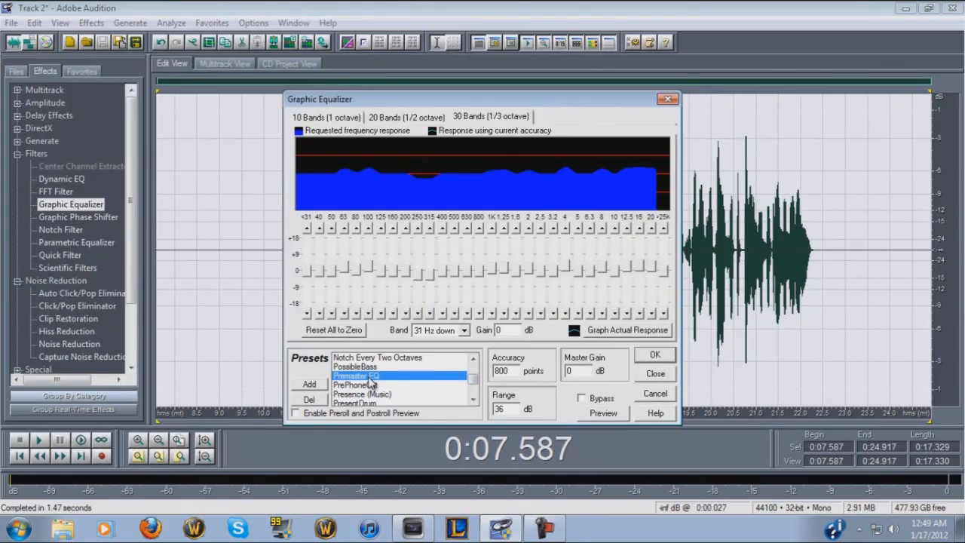
{"action": "left_click", "coordinate": [329, 119]}
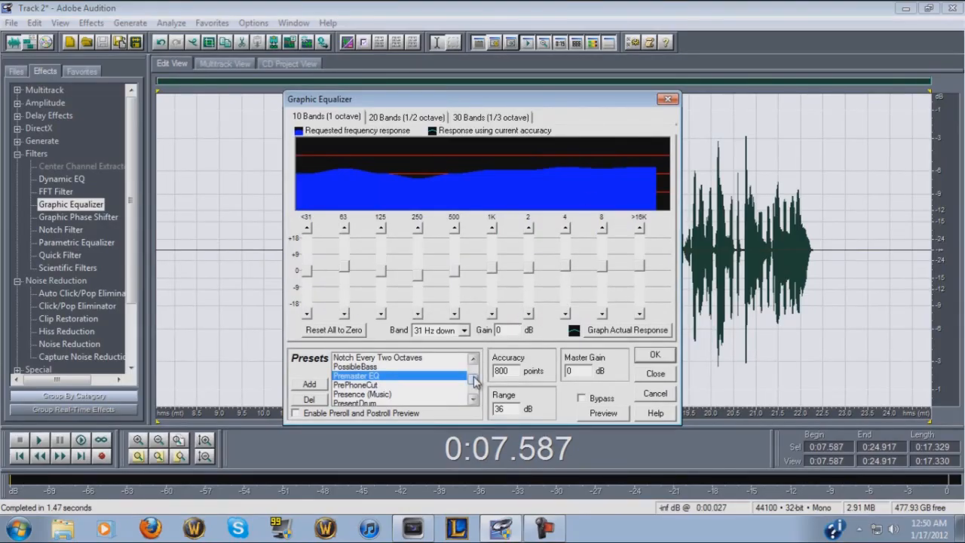
Try the SpitClear, Teeny-Weeny-Wacky and Tinny 'N' Brittle equalizer presets and return to SpitClear.
{"action": "scroll", "coordinate": [476, 382], "scroll_direction": "down", "scroll_amount": 8}
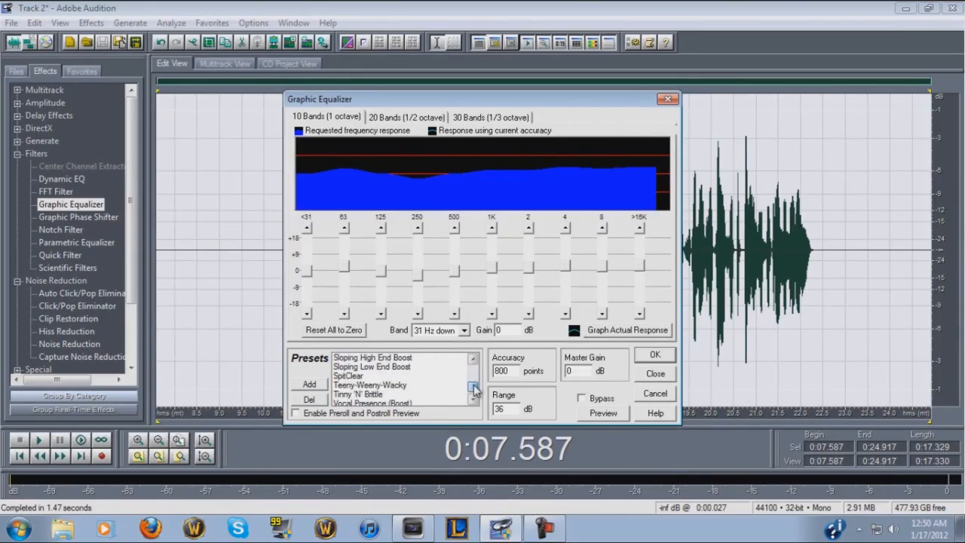
{"action": "left_click", "coordinate": [445, 376]}
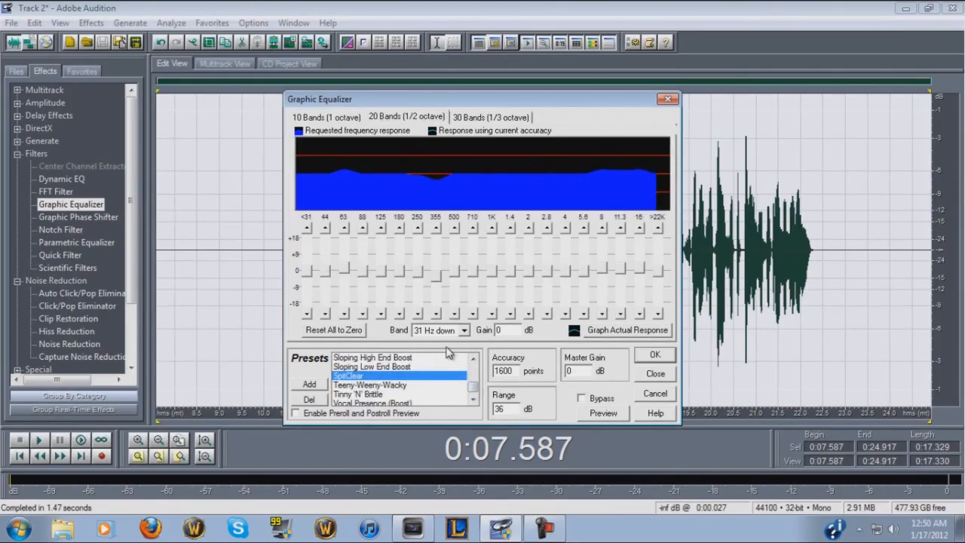
{"action": "key", "text": "Up"}
{"action": "key", "text": "Up"}
{"action": "left_click", "coordinate": [377, 383]}
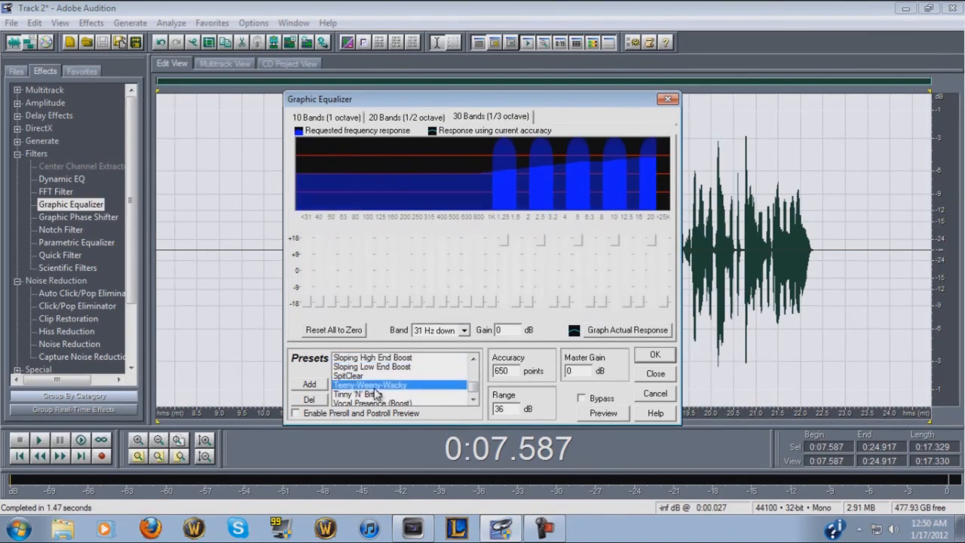
{"action": "left_click", "coordinate": [372, 393]}
{"action": "key", "text": "Up"}
{"action": "key", "text": "Up"}
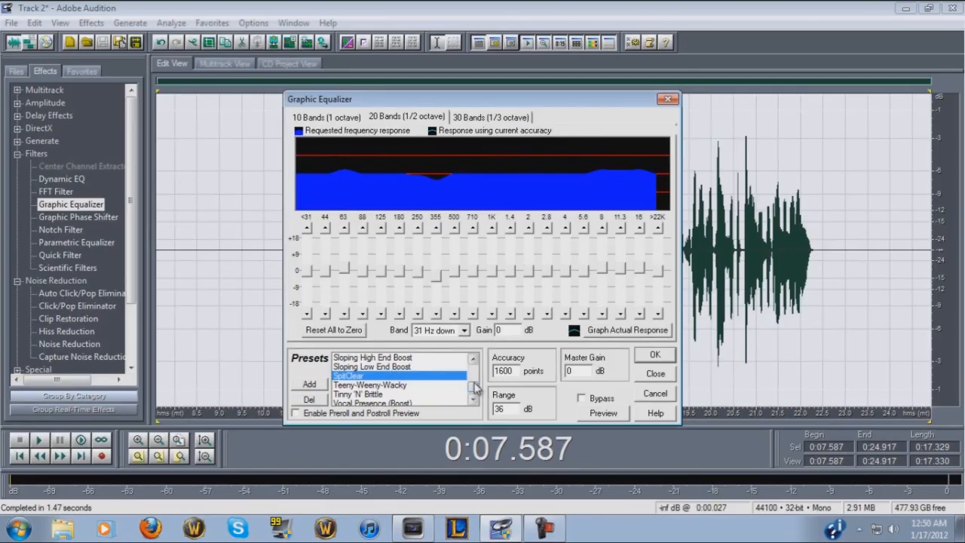
Try custom gains on the middle bands, including about -5 dB at 500 Hz, reload SpitClear and cancel adding a new preset.
{"action": "left_click", "coordinate": [363, 368]}
{"action": "left_click", "coordinate": [363, 377]}
{"action": "left_click_drag", "start_coordinate": [512, 272], "coordinate": [454, 281]}
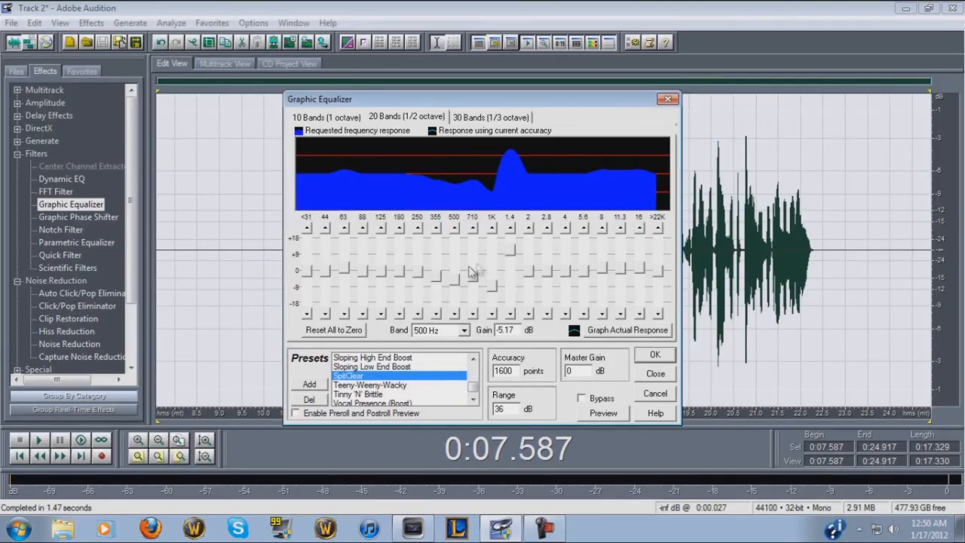
{"action": "left_click", "coordinate": [405, 367]}
{"action": "left_click", "coordinate": [375, 377]}
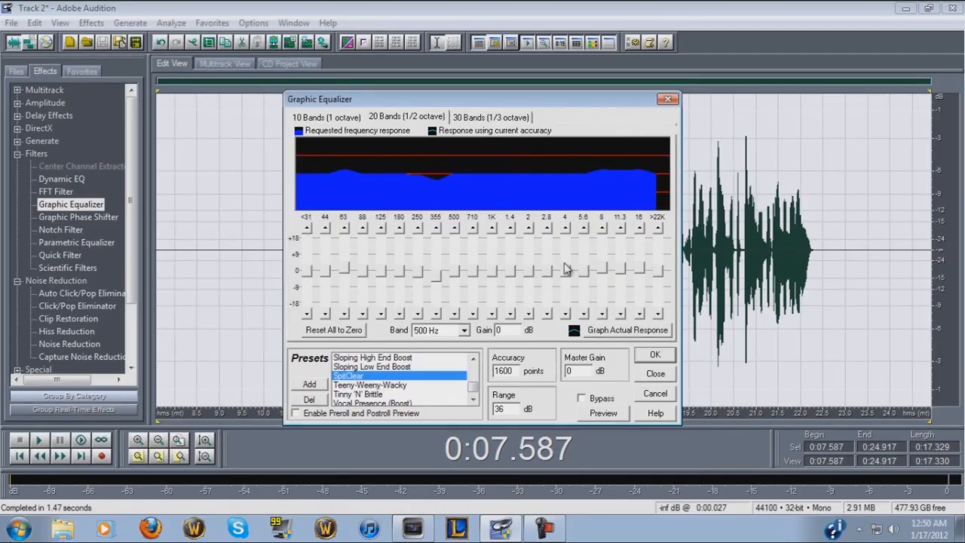
{"action": "left_click", "coordinate": [310, 385]}
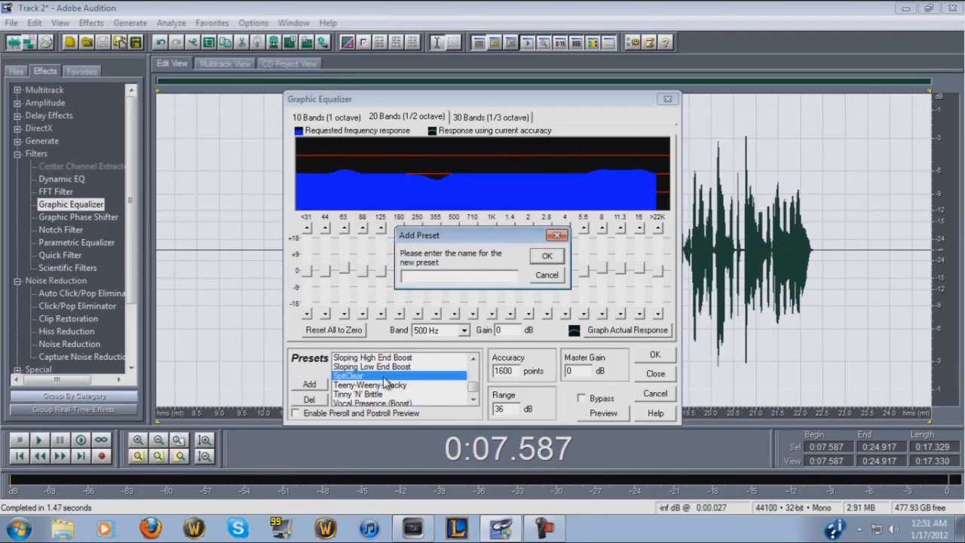
{"action": "left_click", "coordinate": [547, 275]}
Apply the Graphic Equalizer to the vocals with the Premaster EQ preset set to 10 bands.
{"action": "scroll", "coordinate": [474, 385], "scroll_direction": "up", "scroll_amount": 5}
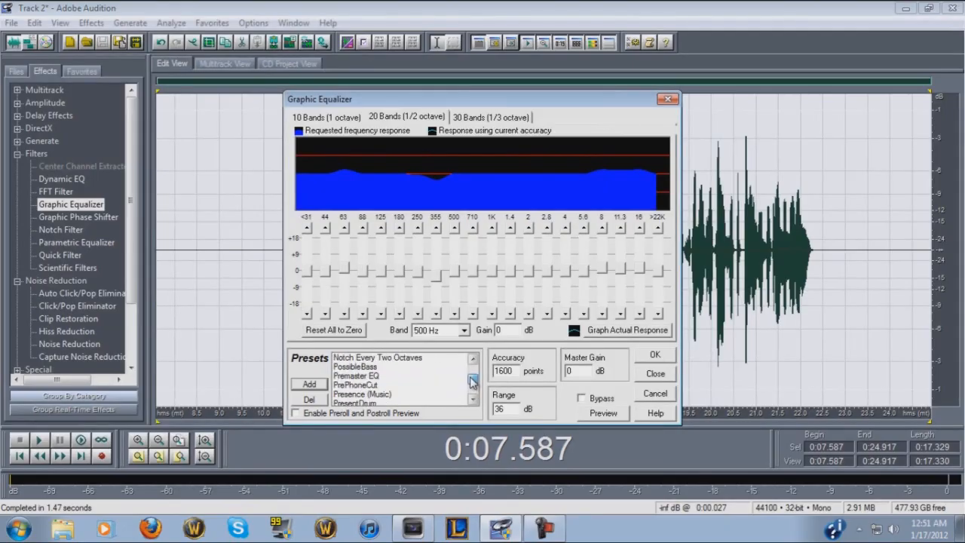
{"action": "left_click", "coordinate": [464, 376]}
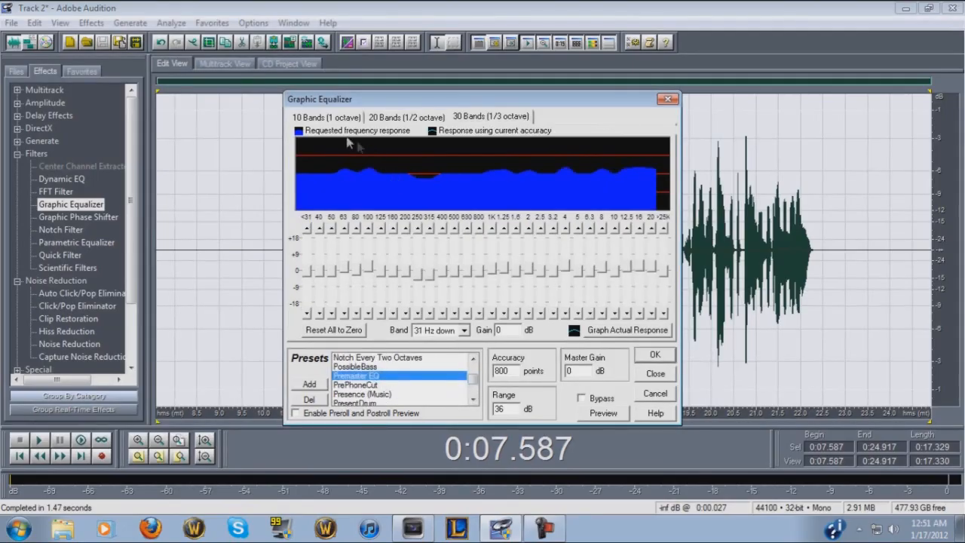
{"action": "left_click", "coordinate": [338, 118]}
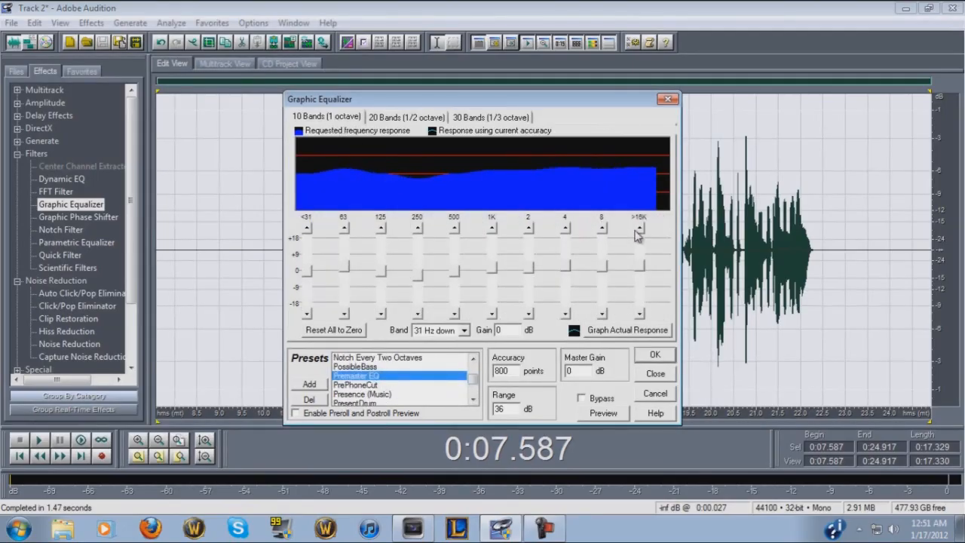
{"action": "left_click", "coordinate": [656, 356]}
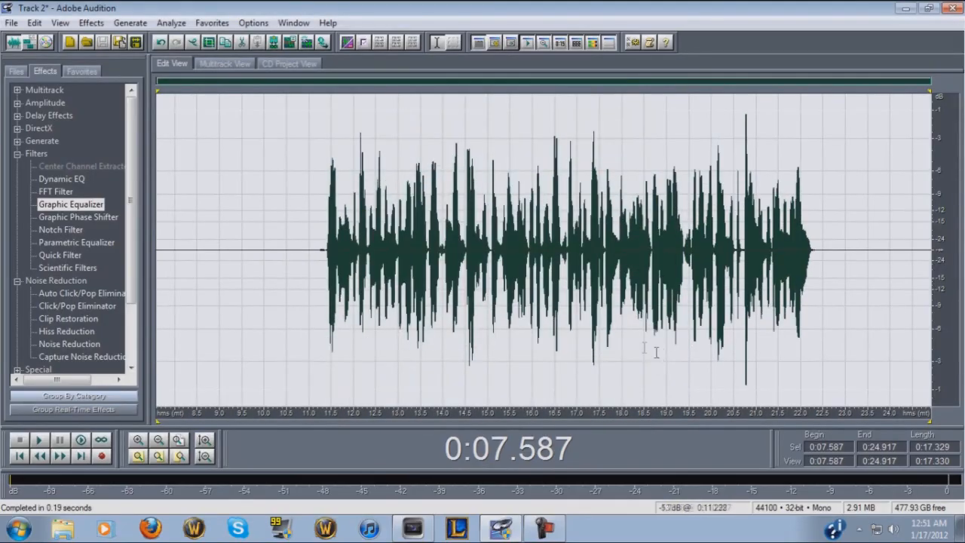
Apply the FFT Filter to the vocals with the De-Esser preset.
{"action": "double_click", "coordinate": [57, 192]}
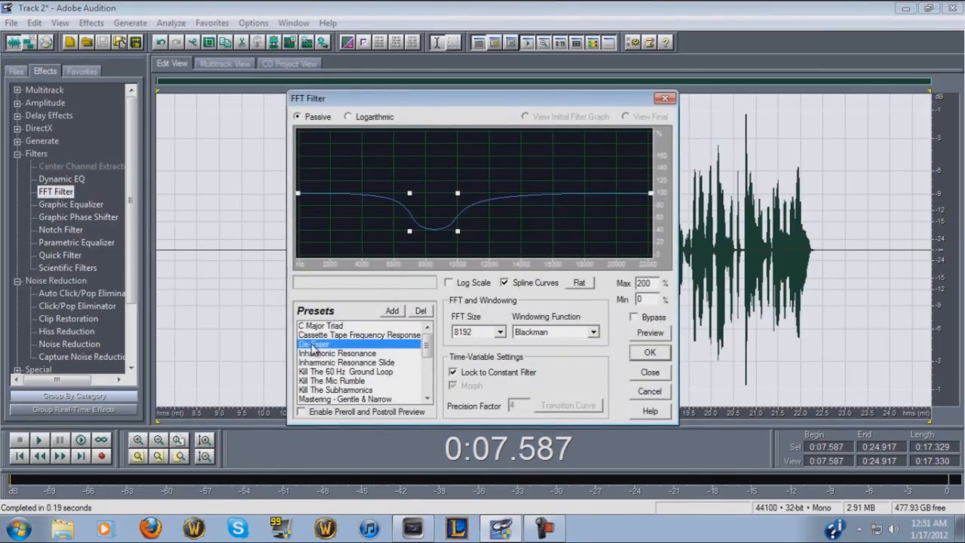
{"action": "left_click", "coordinate": [650, 353]}
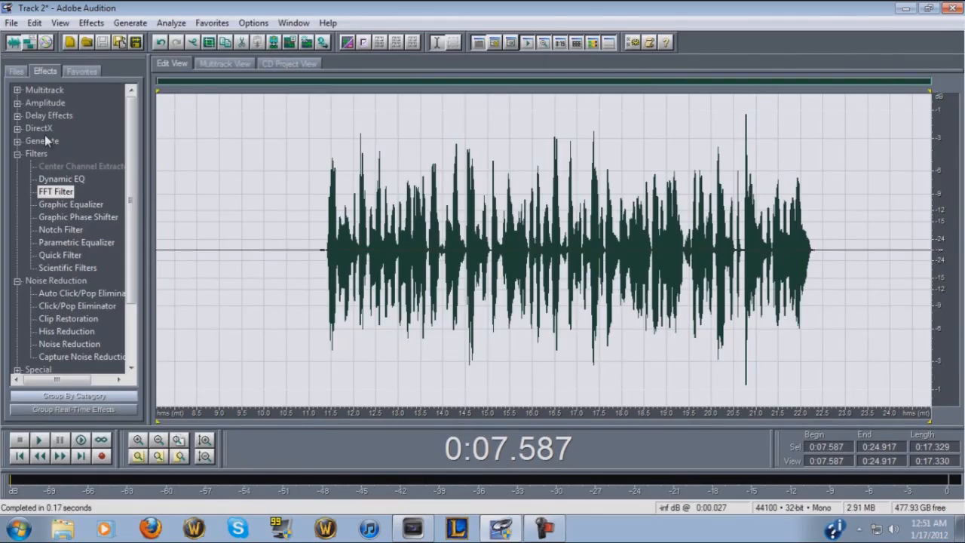
Try the Tight and Close preset of the Reverb effect on the vocals and preview how it sounds.
{"action": "left_click", "coordinate": [17, 115]}
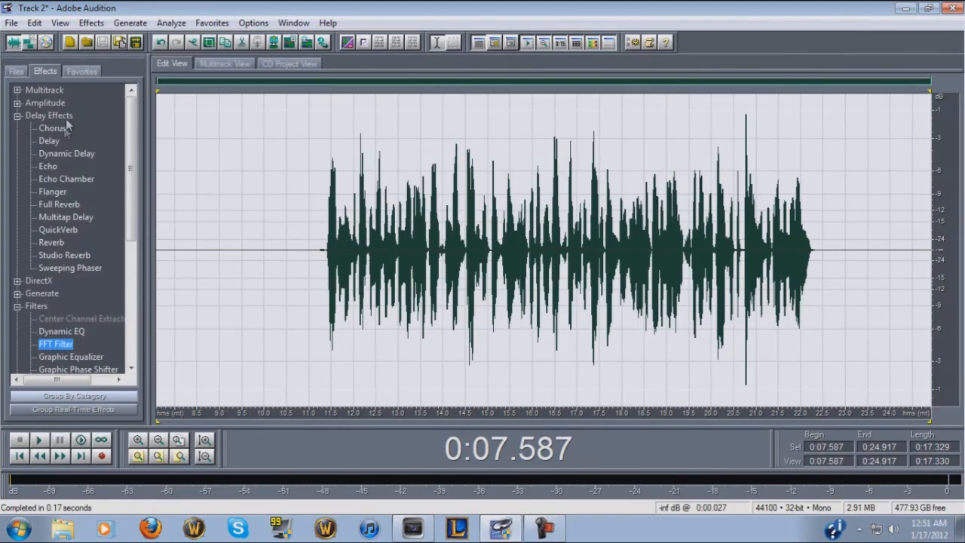
{"action": "double_click", "coordinate": [51, 242]}
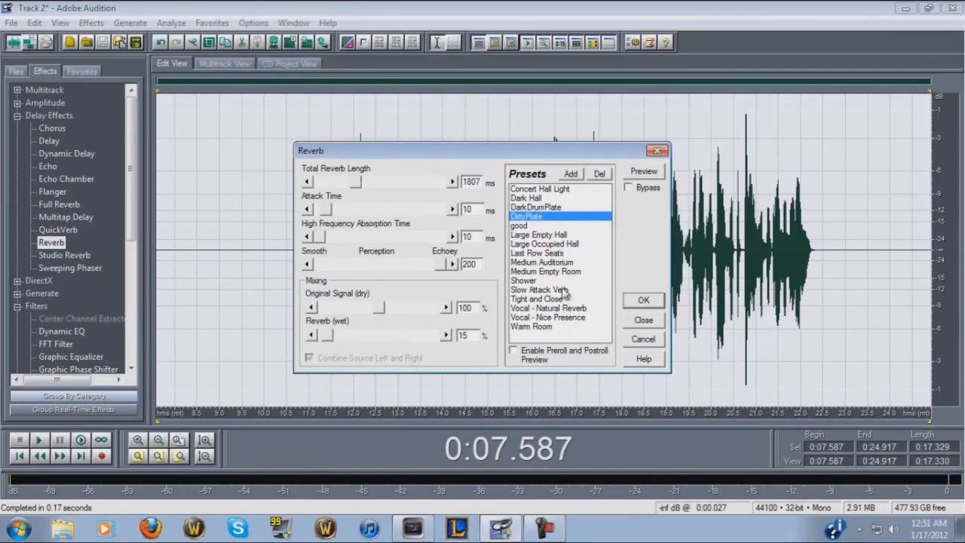
{"action": "left_click_drag", "start_coordinate": [504, 158], "coordinate": [490, 180]}
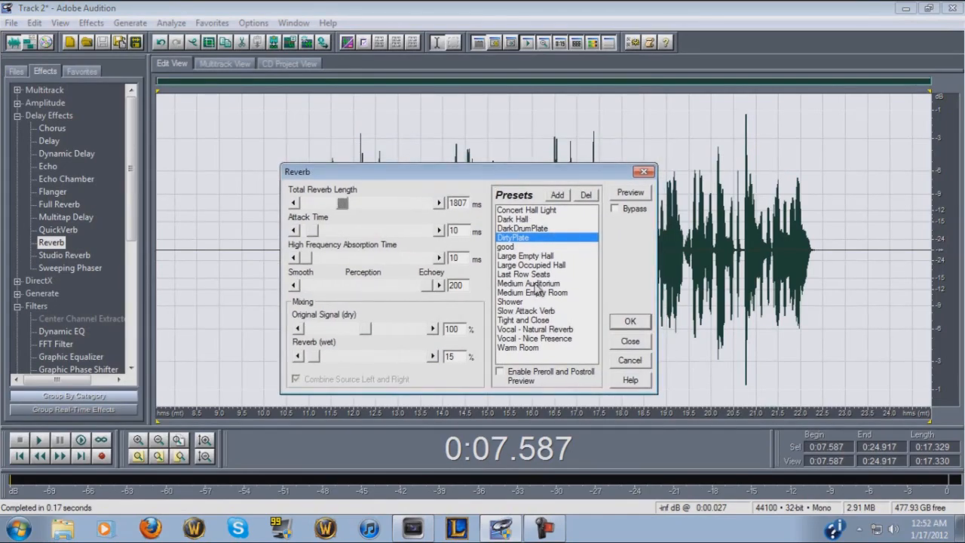
{"action": "left_click", "coordinate": [542, 321]}
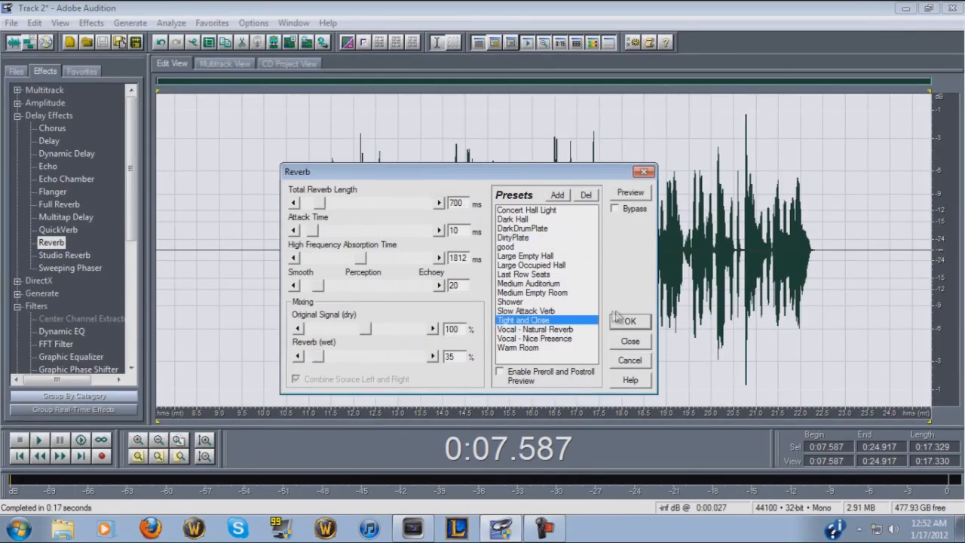
{"action": "left_click", "coordinate": [630, 193]}
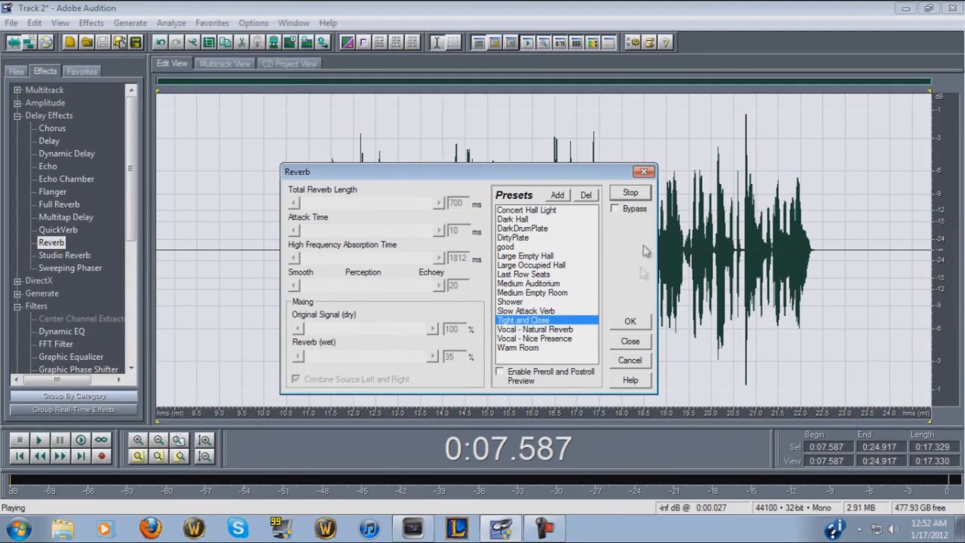
{"action": "left_click", "coordinate": [638, 196]}
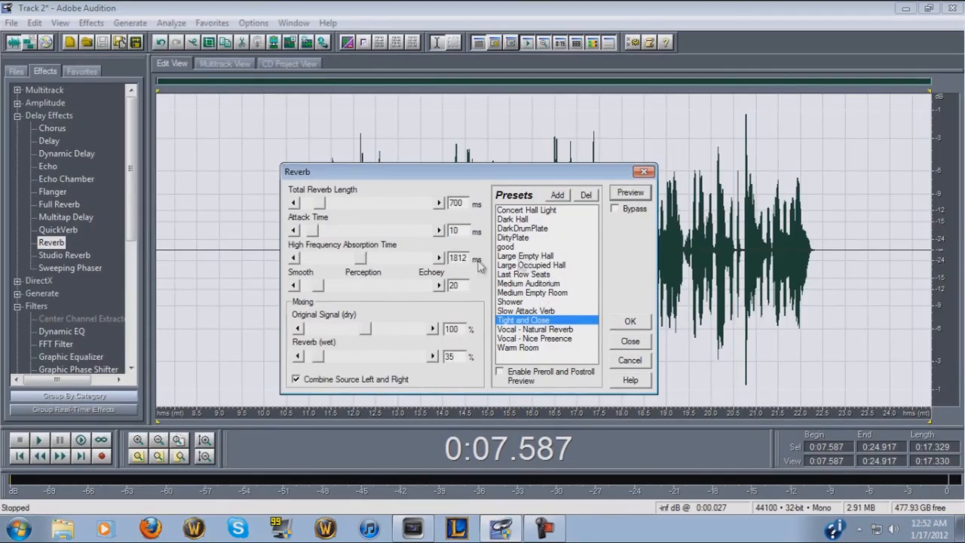
Try a reverb length of 2083 ms, attack time of 90.1 ms, absorption time of 1807 ms and perception of 65, and close Reverb without applying.
{"action": "left_click_drag", "start_coordinate": [320, 204], "coordinate": [348, 205]}
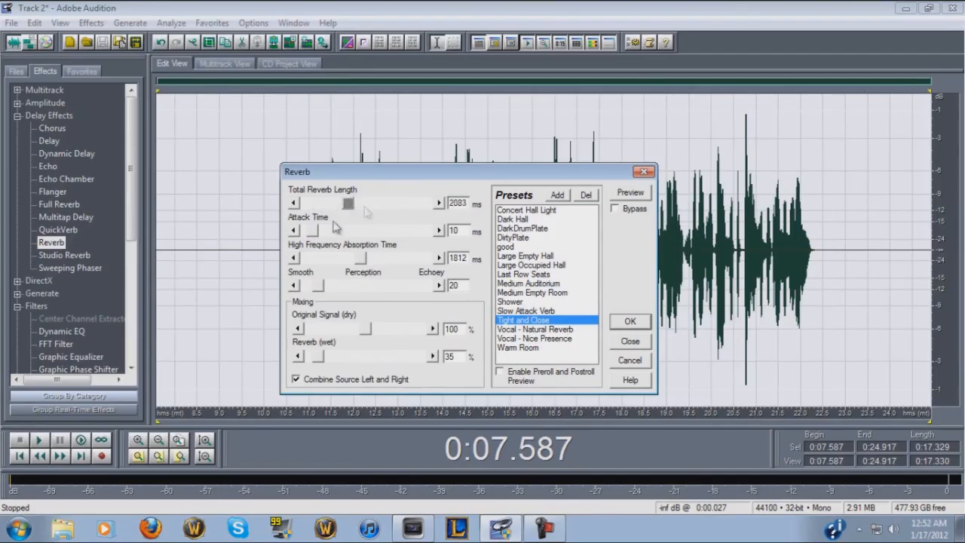
{"action": "left_click_drag", "start_coordinate": [314, 231], "coordinate": [361, 258]}
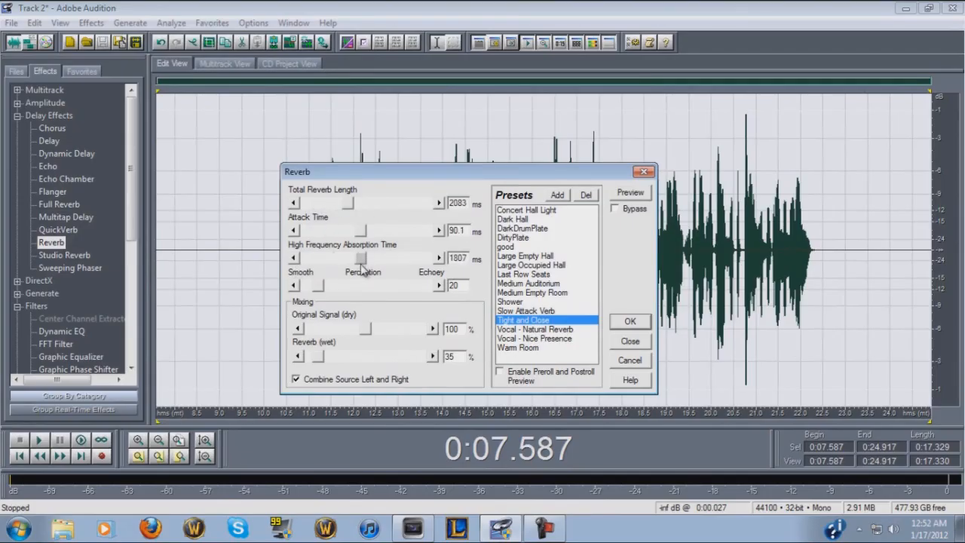
{"action": "left_click_drag", "start_coordinate": [319, 286], "coordinate": [351, 293]}
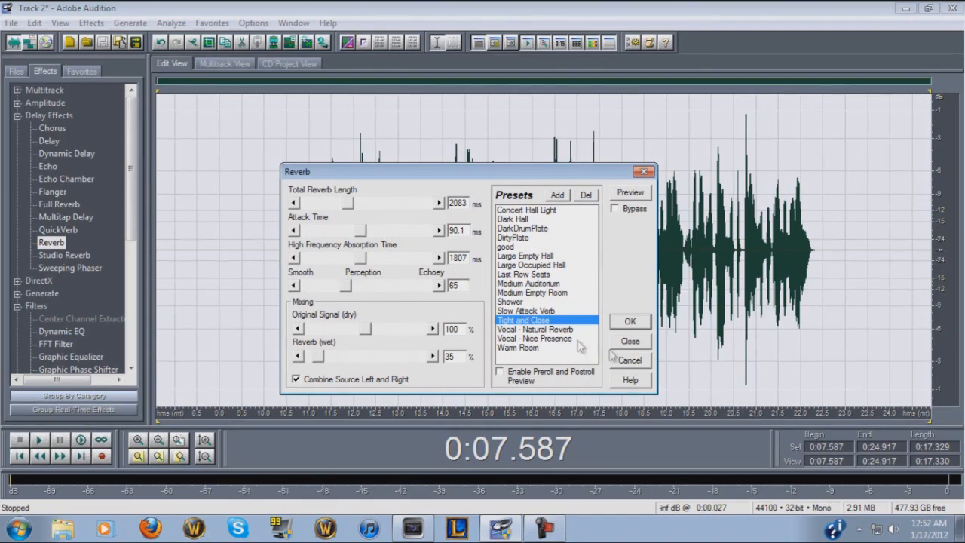
{"action": "left_click", "coordinate": [635, 346]}
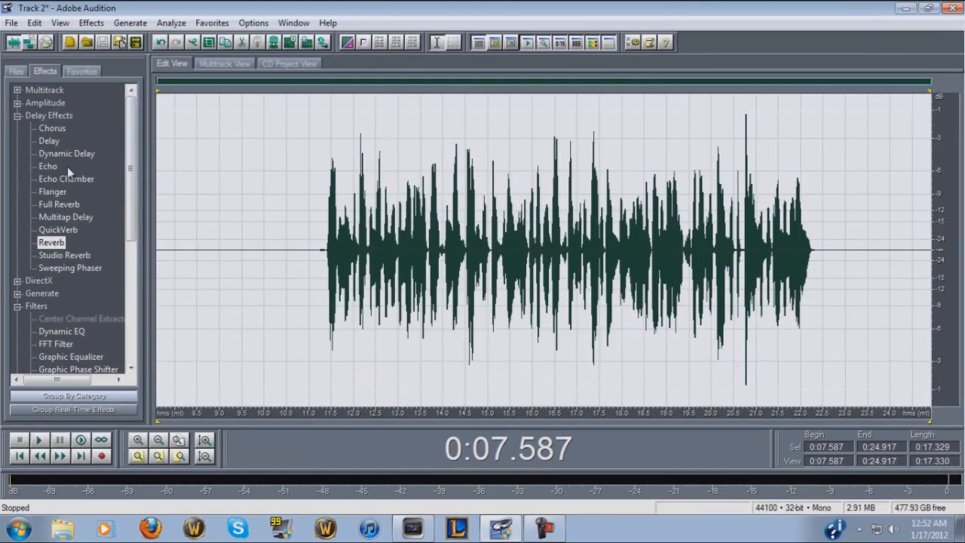
Apply Amplify/Fade to the vocals with the Center Wave preset.
{"action": "left_click", "coordinate": [16, 115]}
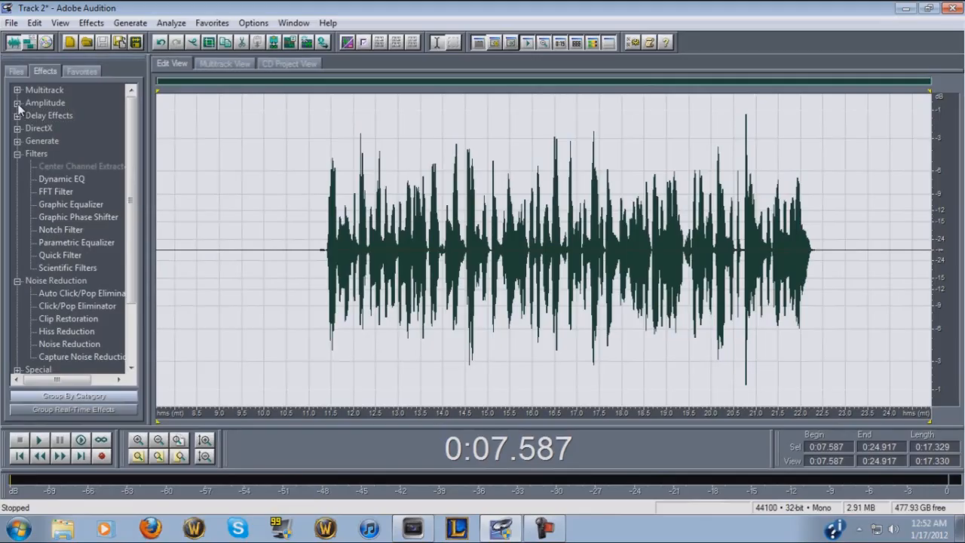
{"action": "left_click", "coordinate": [16, 103]}
{"action": "double_click", "coordinate": [63, 116]}
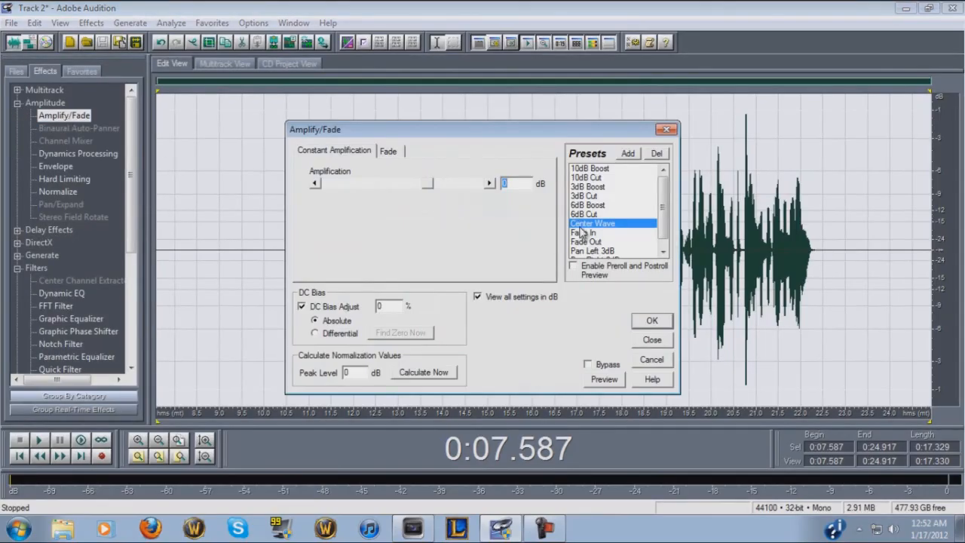
{"action": "left_click", "coordinate": [649, 322]}
Load the rap preset in Dynamics Processing for the vocals and review its ratio, attack/release and band limiting settings.
{"action": "double_click", "coordinate": [92, 154]}
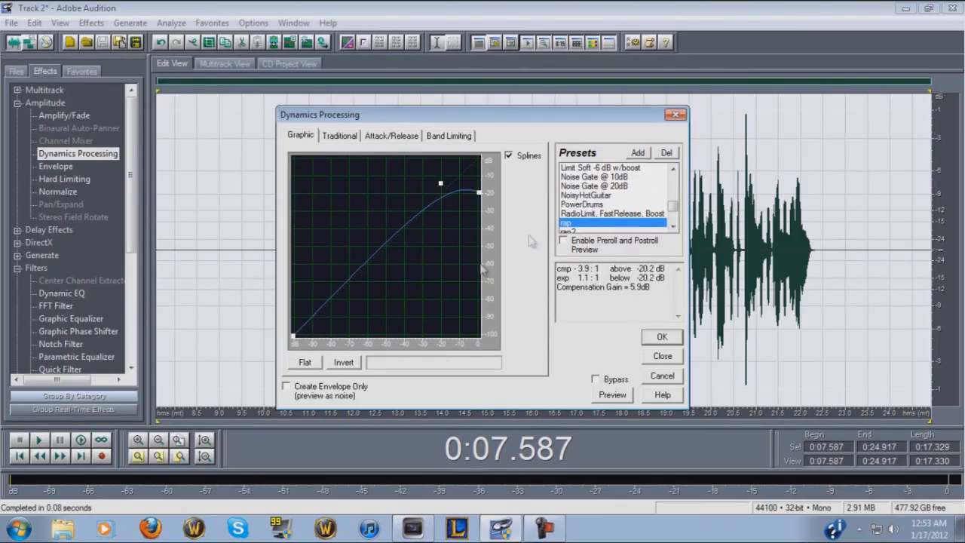
{"action": "left_click", "coordinate": [341, 143]}
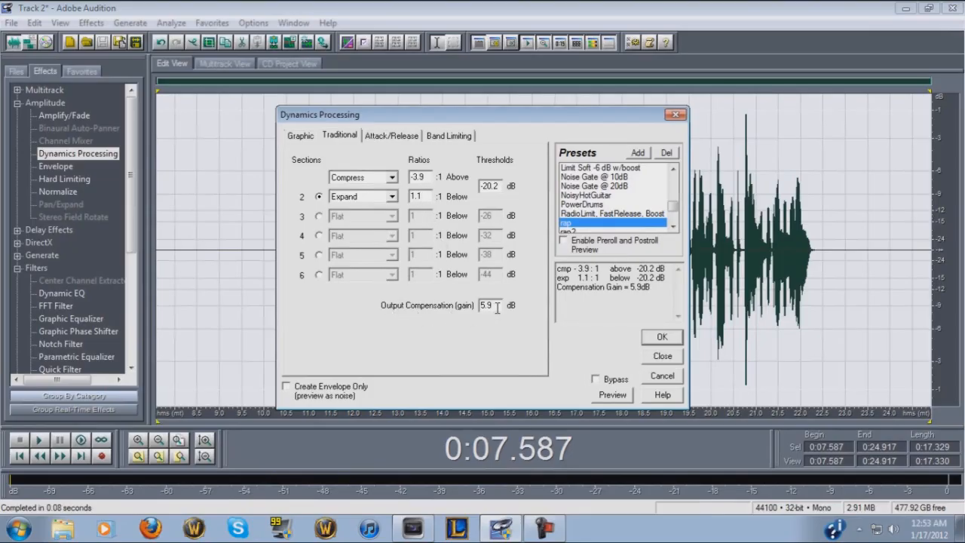
{"action": "left_click", "coordinate": [393, 135]}
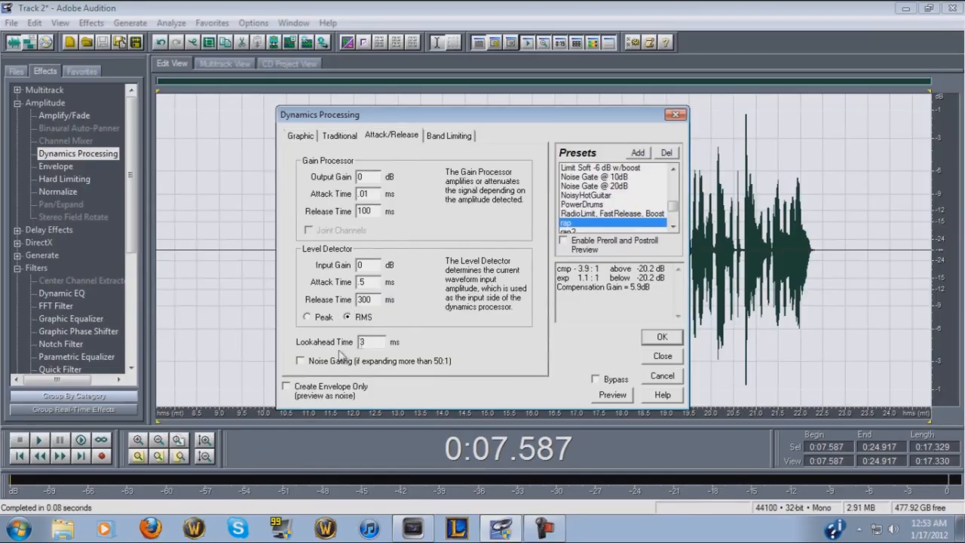
{"action": "left_click", "coordinate": [451, 136]}
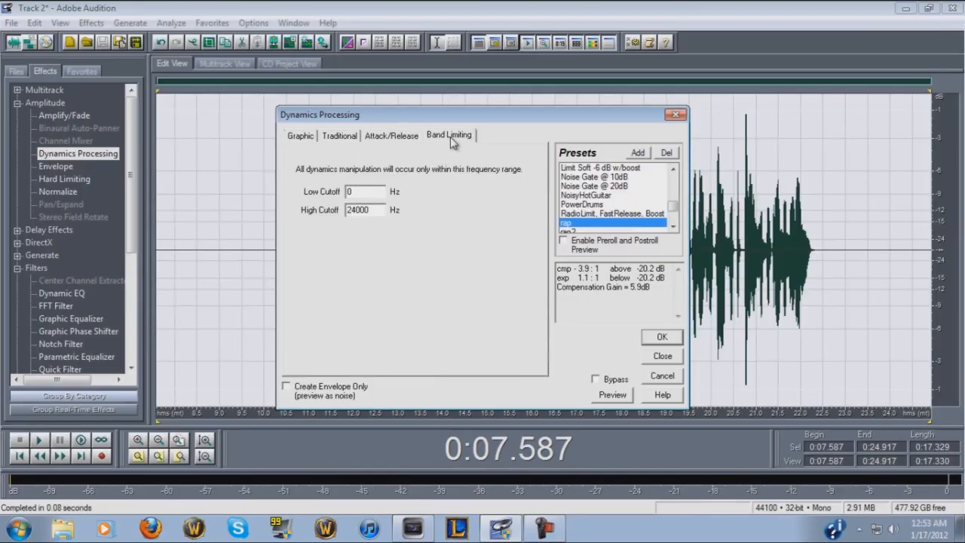
{"action": "left_click", "coordinate": [301, 139]}
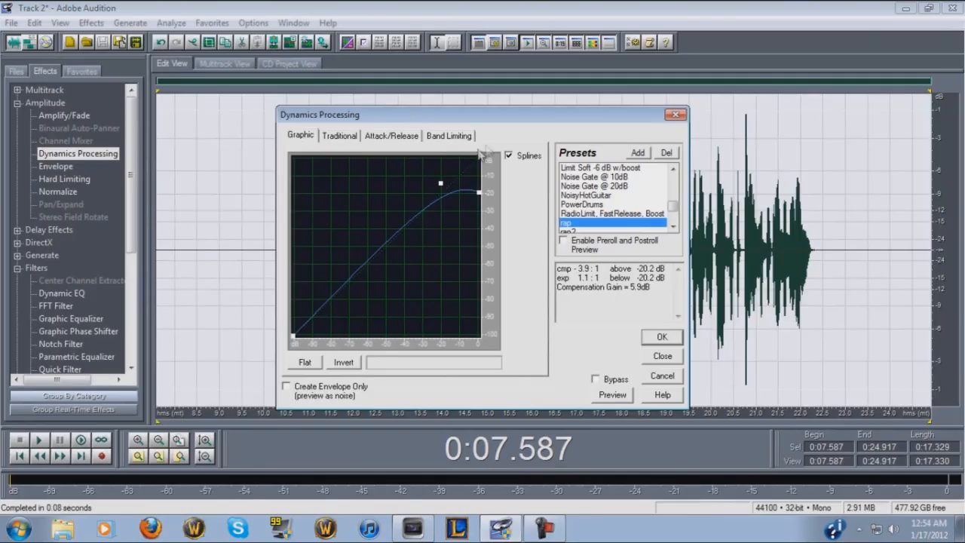
Compare the dynamics curve without and with splines, keep splines on and apply the rap compression to the vocals.
{"action": "left_click", "coordinate": [509, 155]}
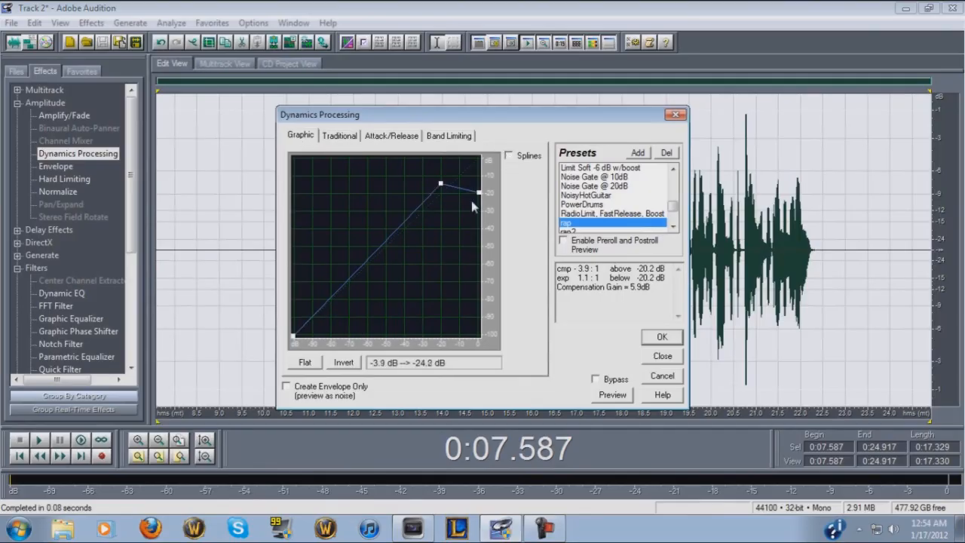
{"action": "left_click", "coordinate": [509, 157]}
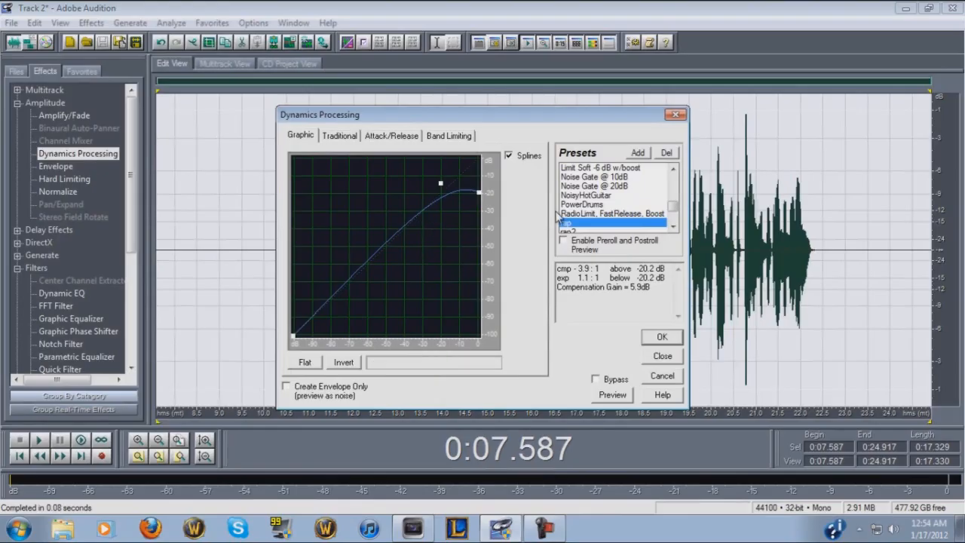
{"action": "left_click", "coordinate": [667, 337]}
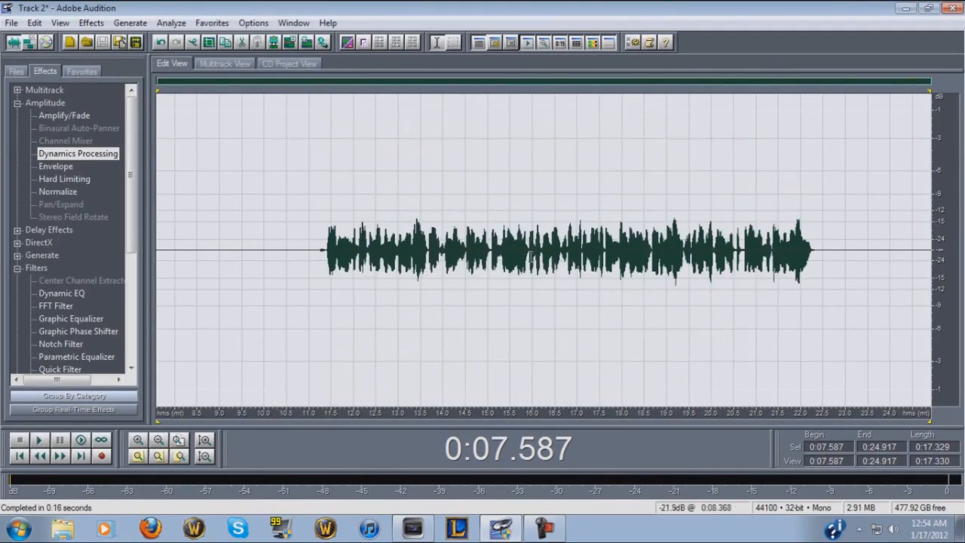
Normalize the compressed vocals by percentage and clear the waveform selection.
{"action": "double_click", "coordinate": [75, 193]}
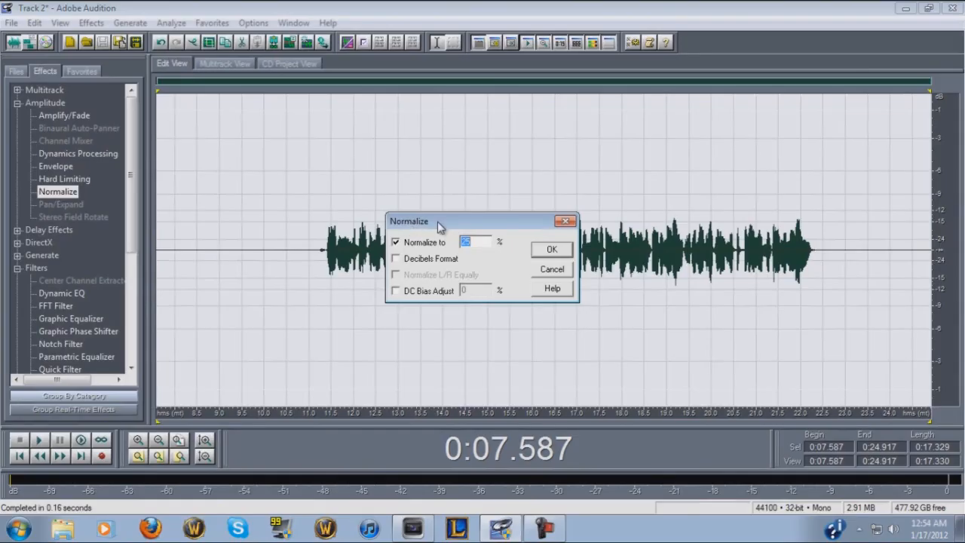
{"action": "key", "text": "Return"}
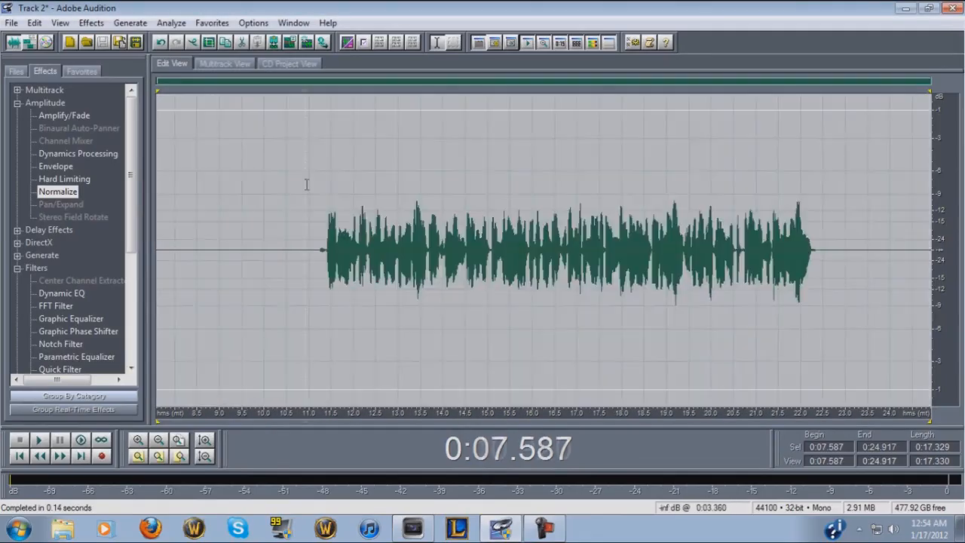
{"action": "left_click", "coordinate": [306, 185]}
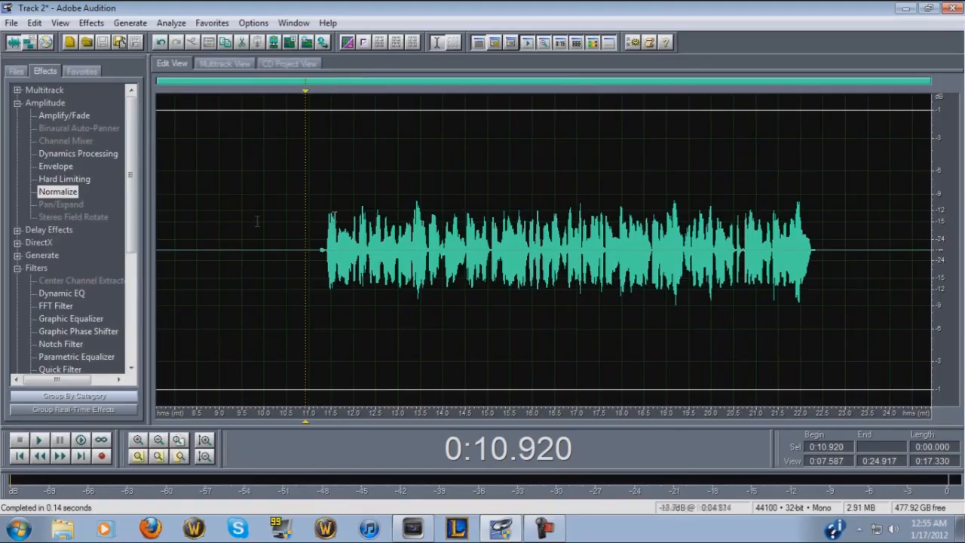
Return to the multitrack session and play the vocals with the music from the vocal clip's start at 0:07.587.
{"action": "left_click", "coordinate": [227, 62]}
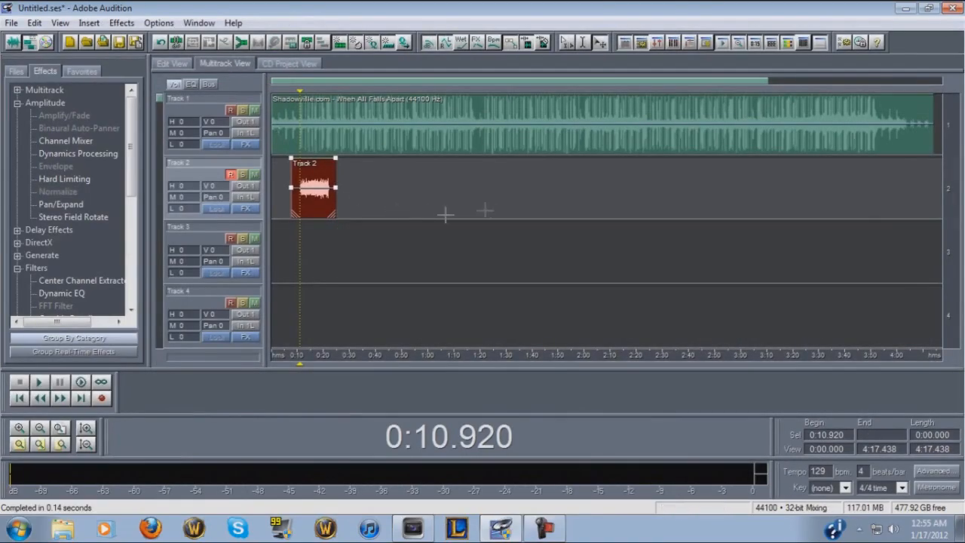
{"action": "left_click_drag", "start_coordinate": [300, 89], "coordinate": [291, 89]}
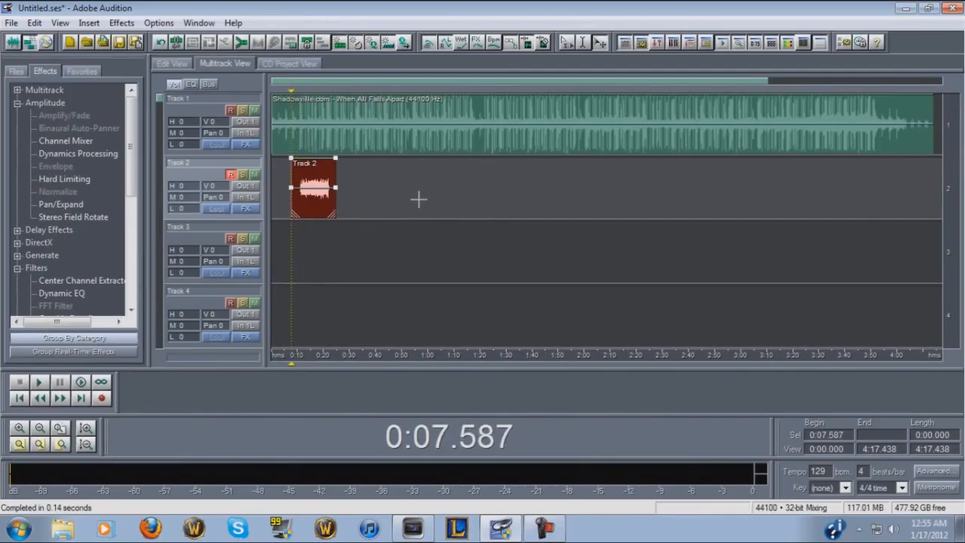
{"action": "left_click", "coordinate": [40, 382]}
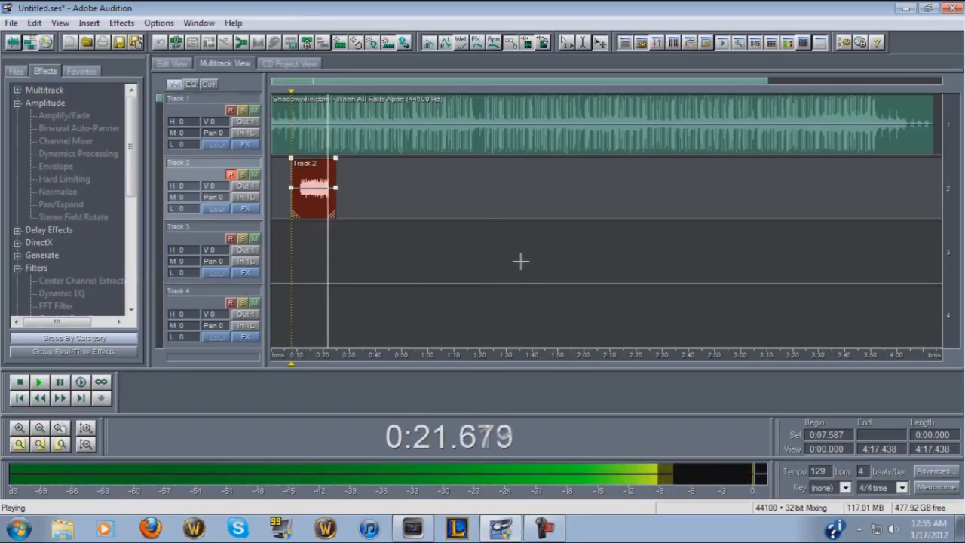
{"action": "key", "text": "space"}
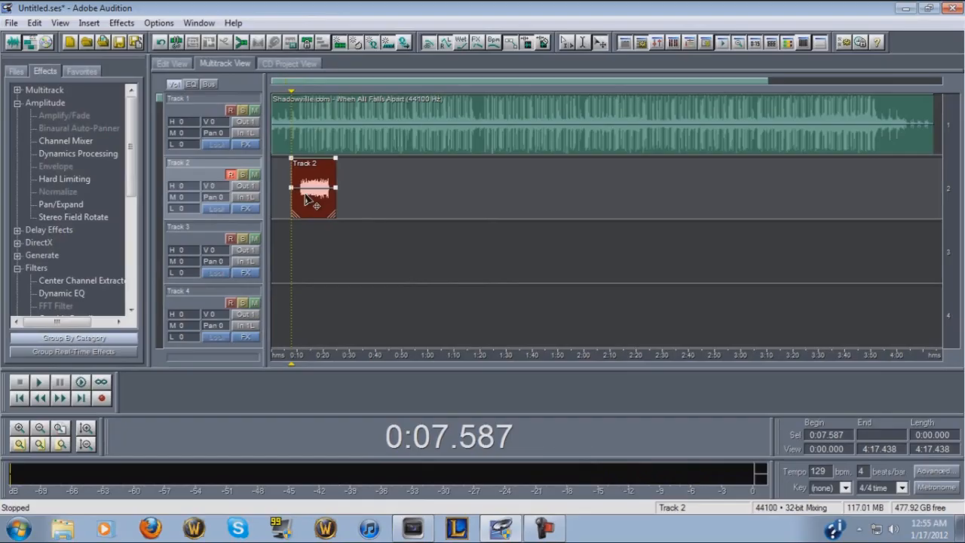
Duplicate the vocal clip from Track 2 onto Track 3 at the same start time.
{"action": "left_click_drag", "start_coordinate": [307, 199], "coordinate": [307, 235]}
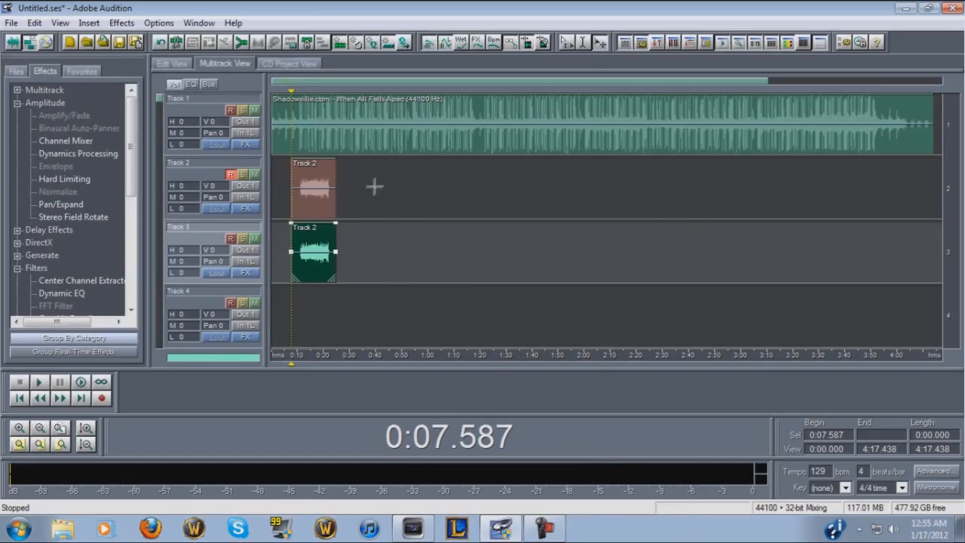
{"action": "scroll", "coordinate": [402, 240], "scroll_direction": "down", "scroll_amount": 1}
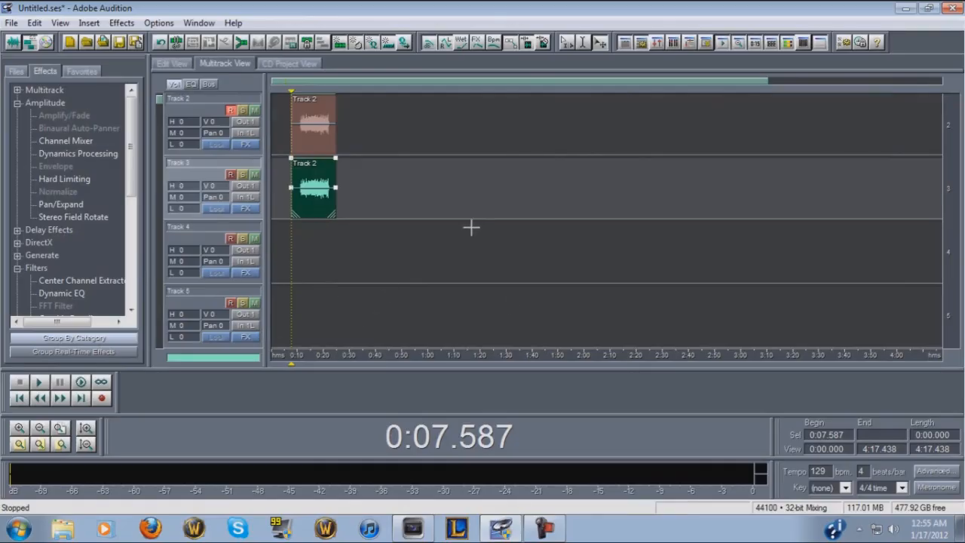
{"action": "scroll", "coordinate": [469, 227], "scroll_direction": "up", "scroll_amount": 1}
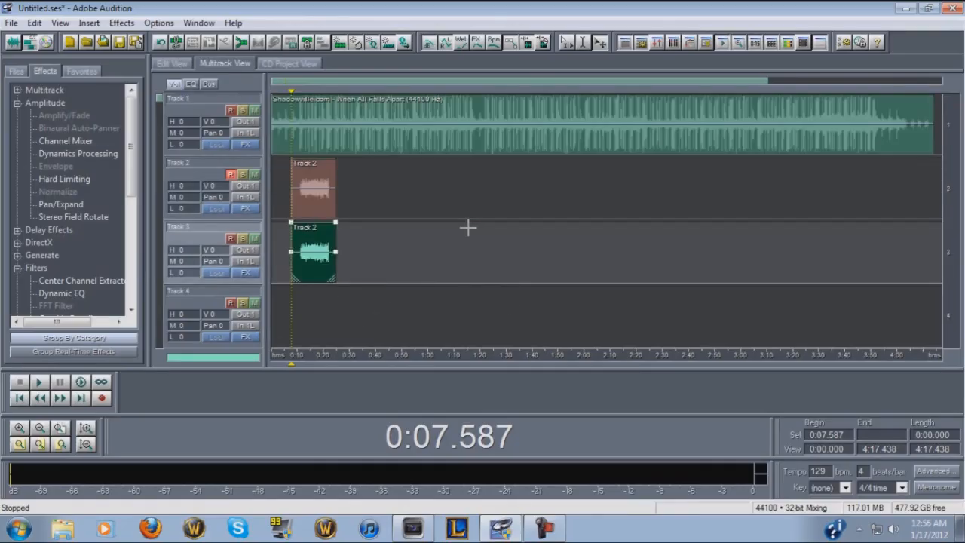